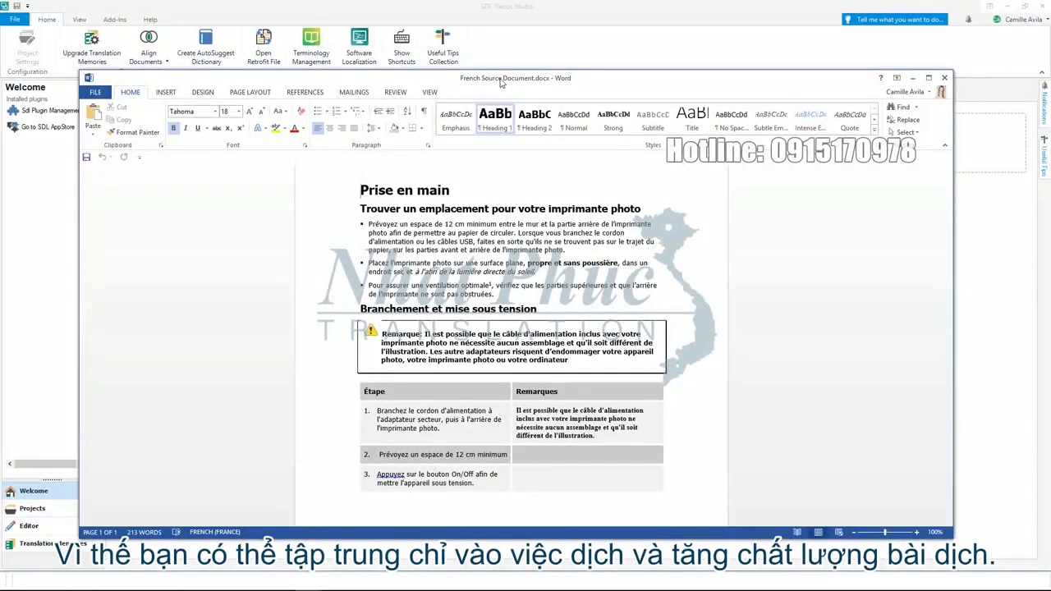
Step: Close the Word preview and open French Source Document.docx for translation as a single document
left_click(946, 79)
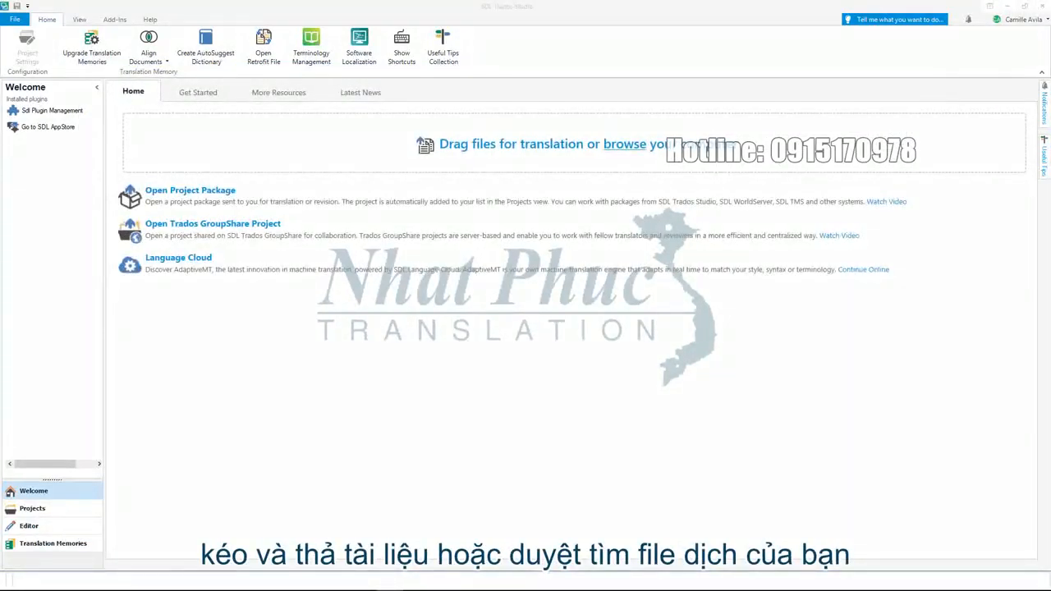
left_click_drag(12, 134, 474, 200)
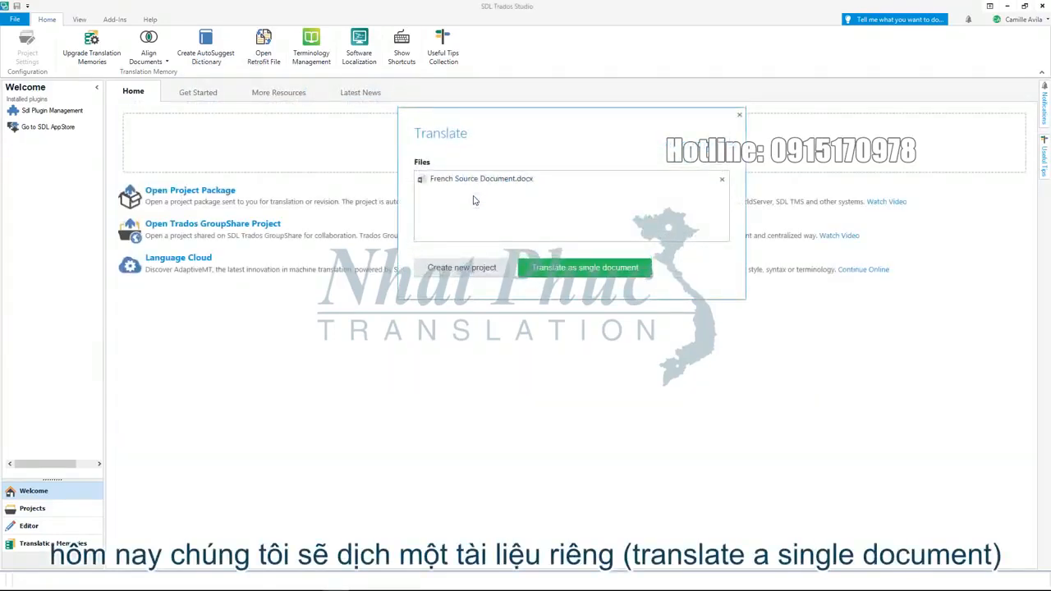
left_click(538, 270)
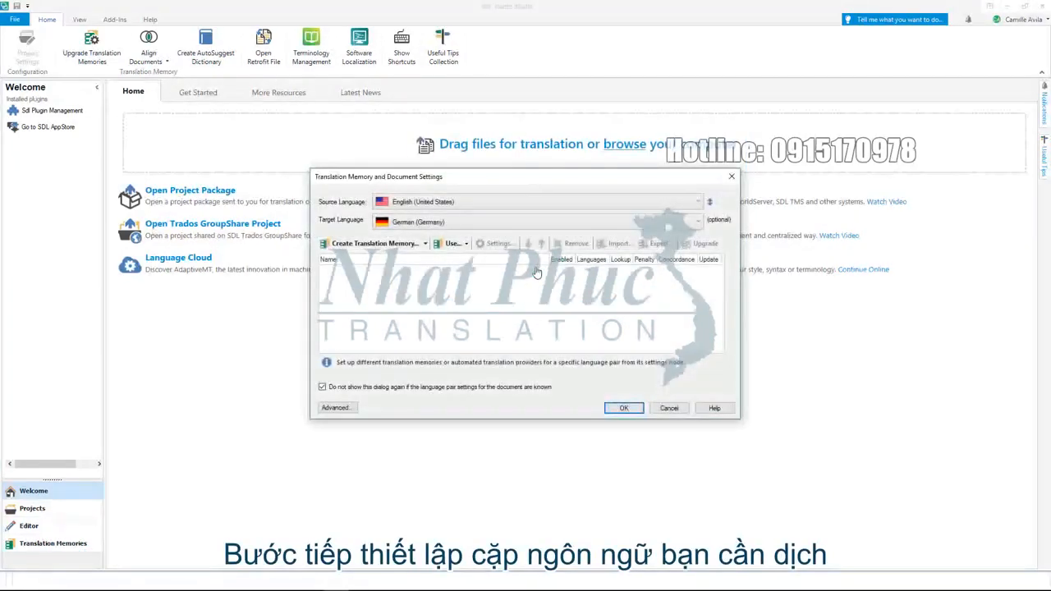
Step: Set the source language to French (France) and the target language to English (United States)
left_click(585, 204)
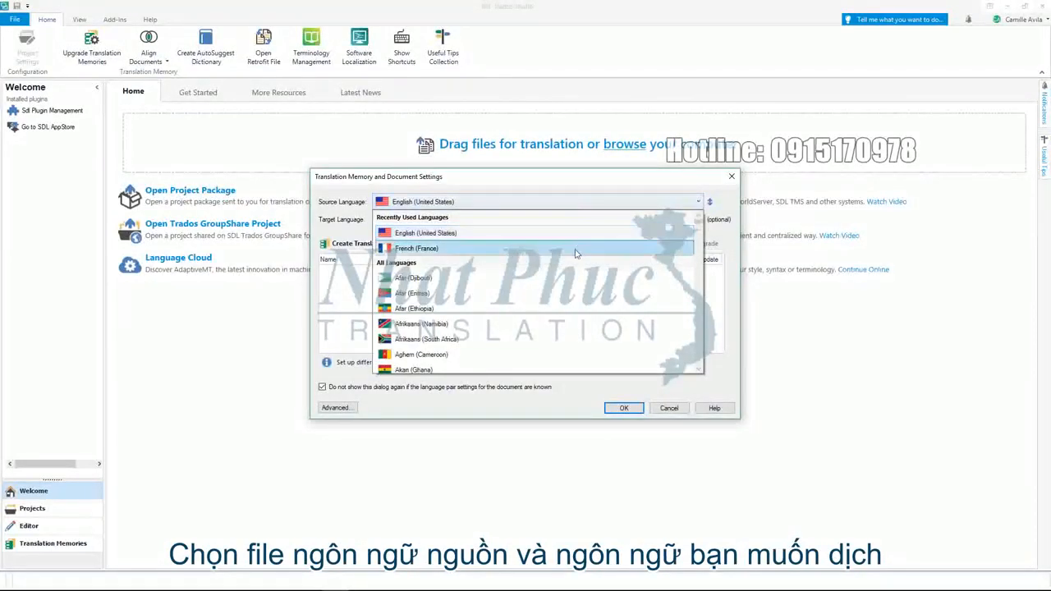
left_click(575, 254)
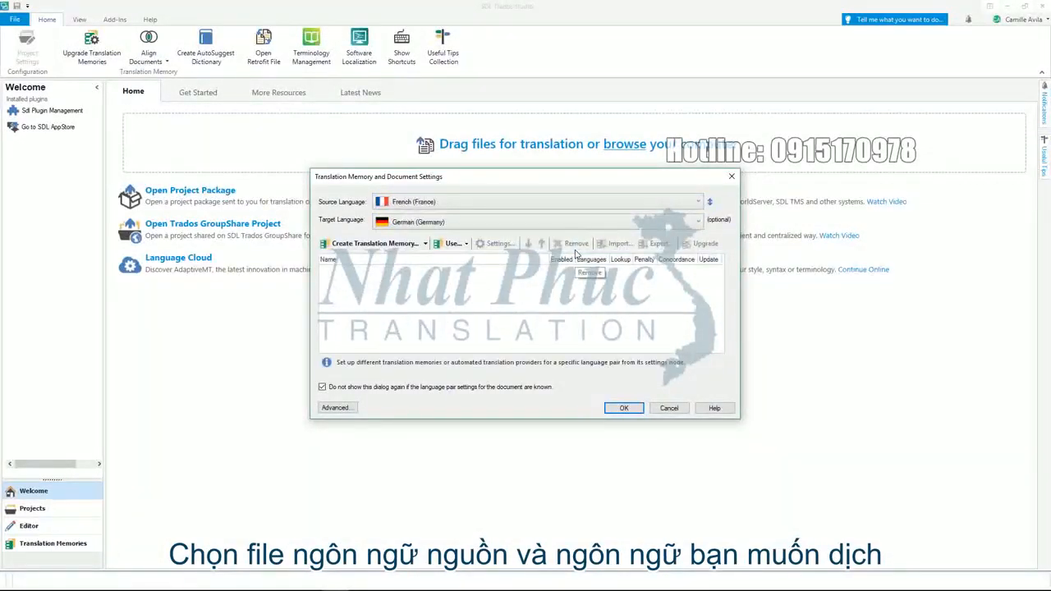
left_click(609, 229)
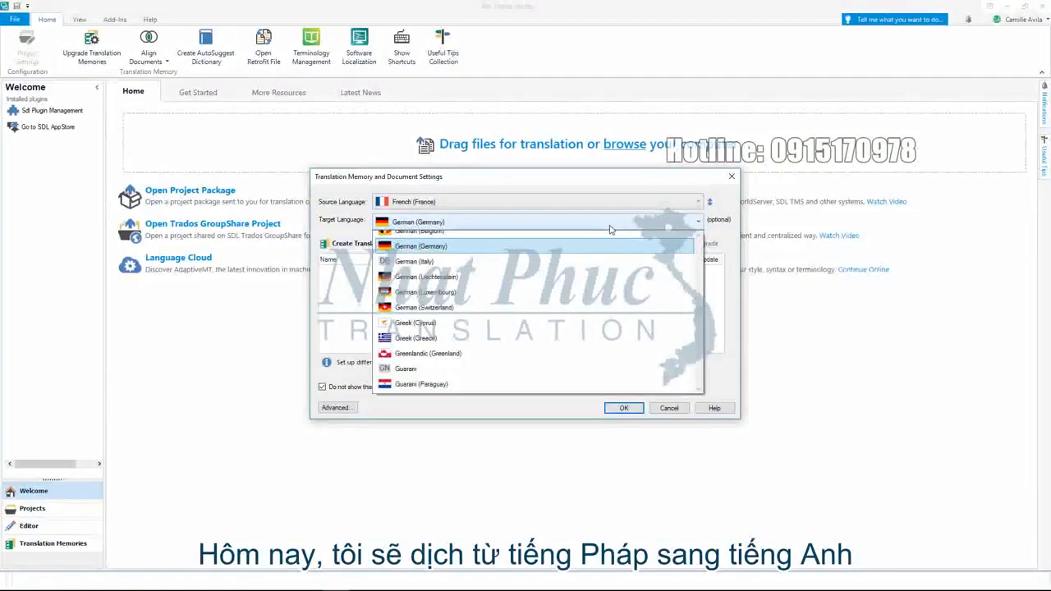
left_click_drag(699, 313, 699, 237)
left_click(512, 286)
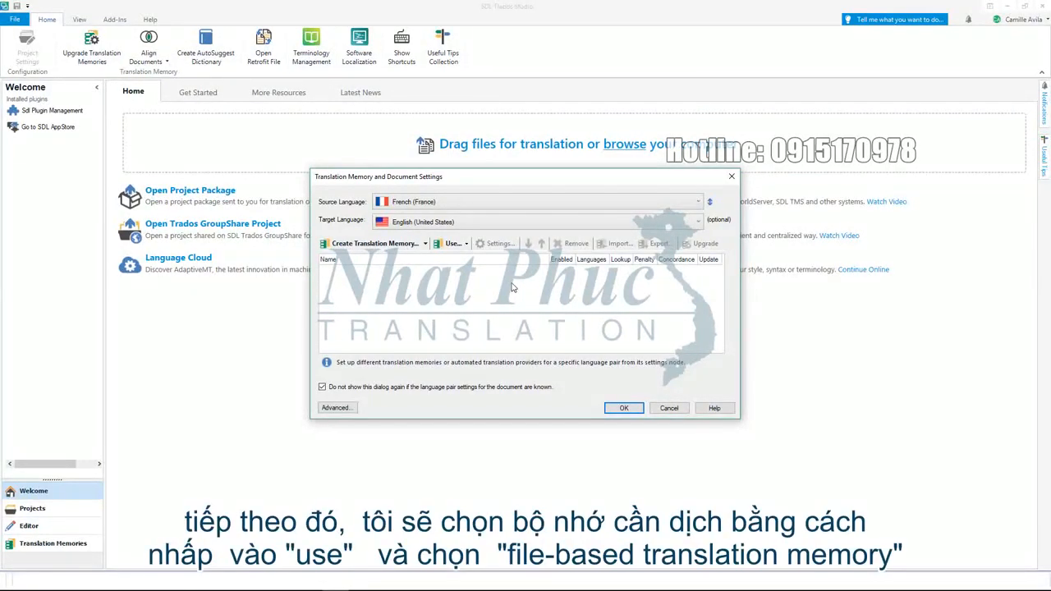
Step: Add the file-based translation memory French-English.sdltm and accept the settings to open the document for editing
left_click(454, 244)
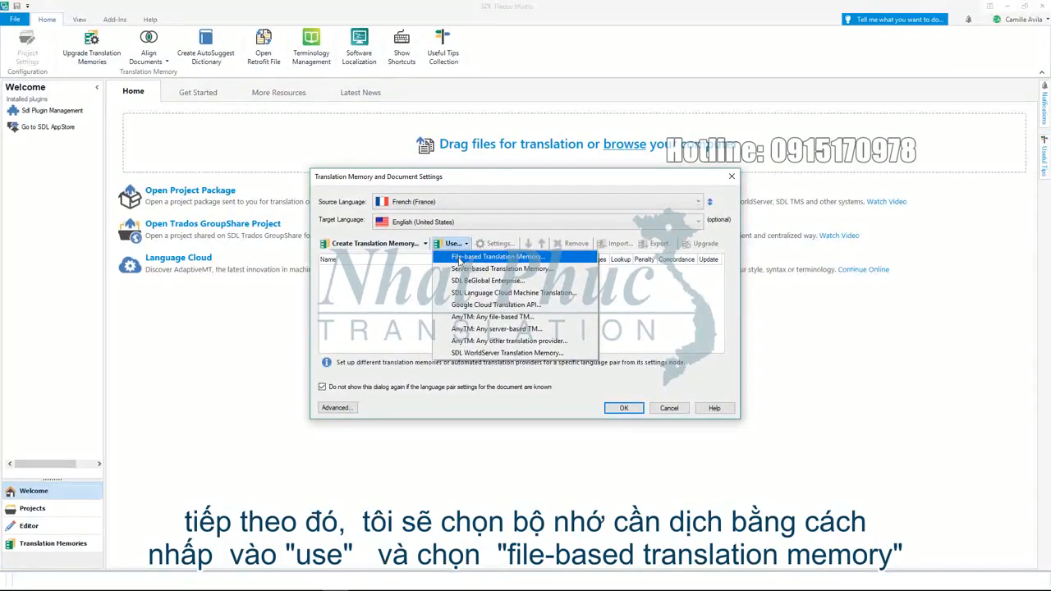
left_click(460, 258)
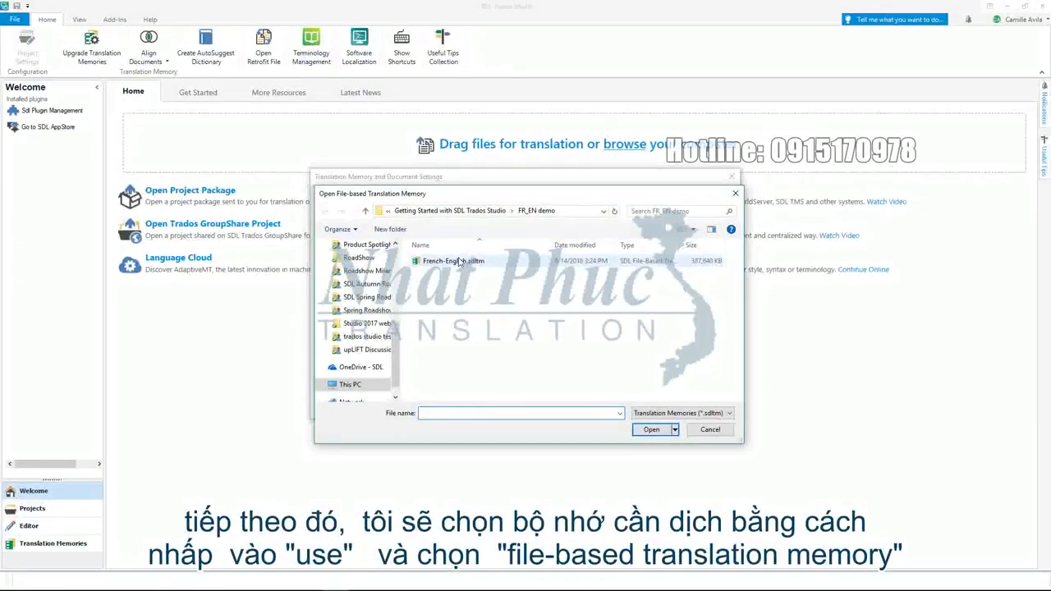
left_click(529, 262)
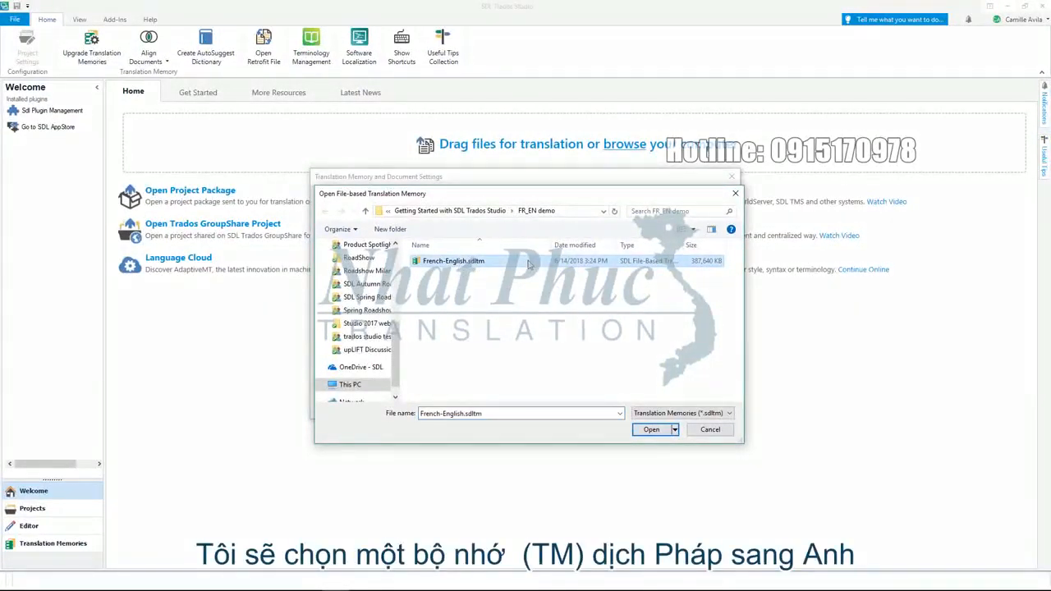
left_click(651, 430)
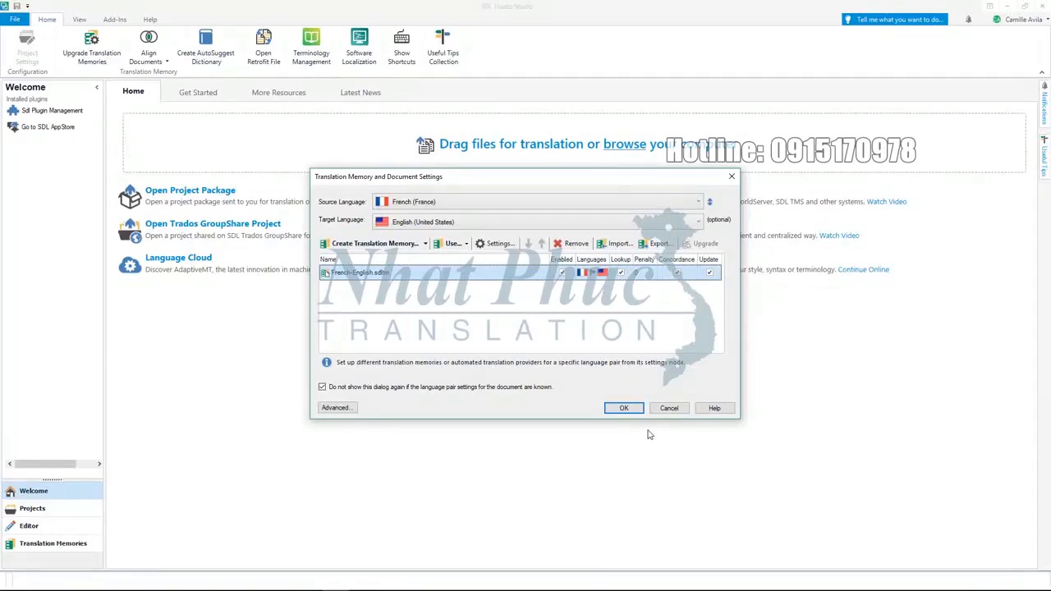
left_click(632, 413)
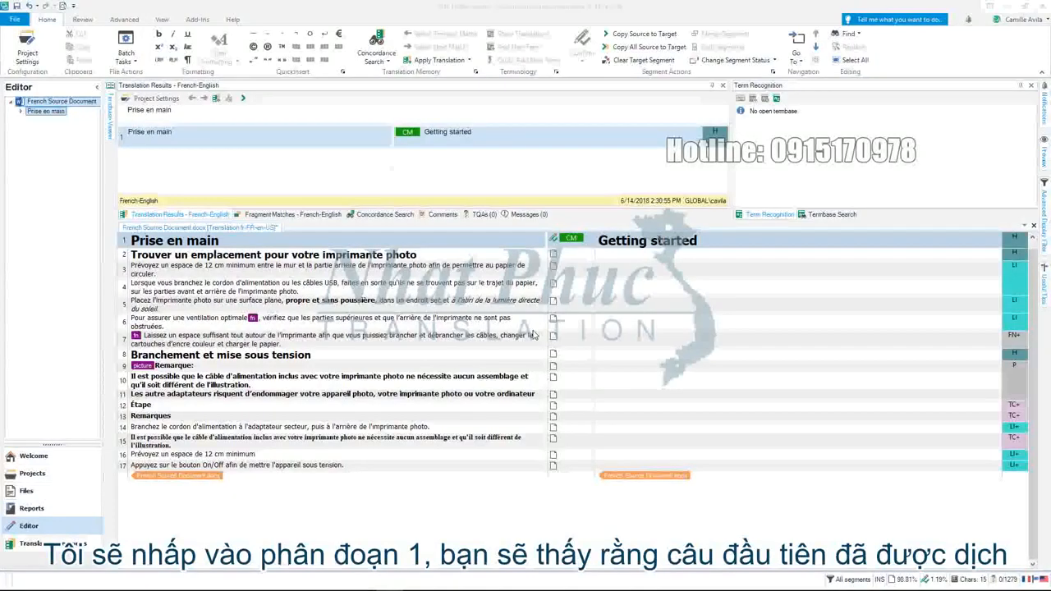
Step: Confirm the segment 1 translation, and complete segment 2 as "Finding a location for your photo printer" and confirm it
left_click(653, 246)
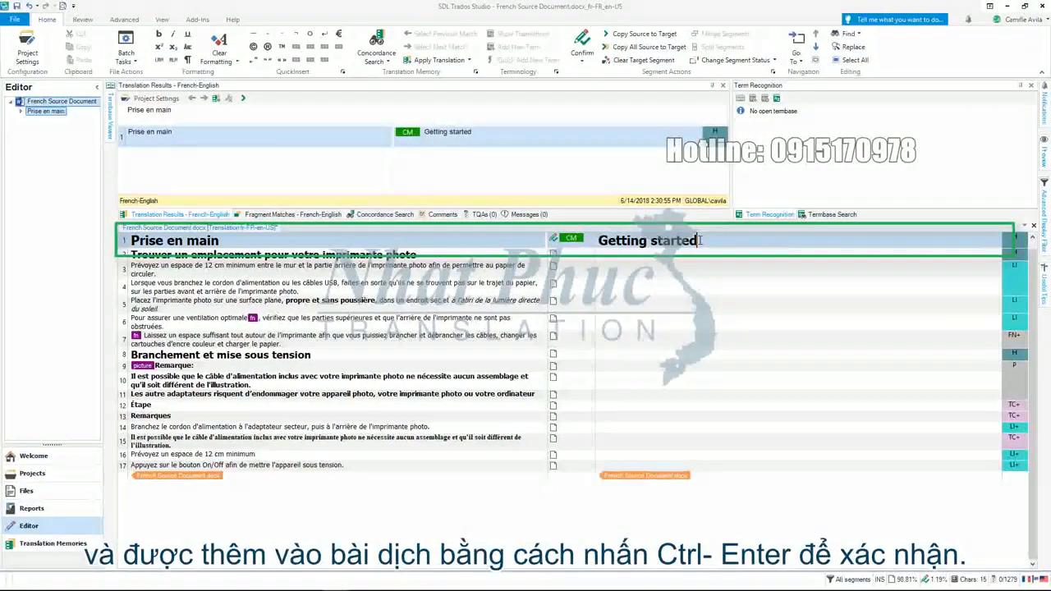
key("ctrl+Return")
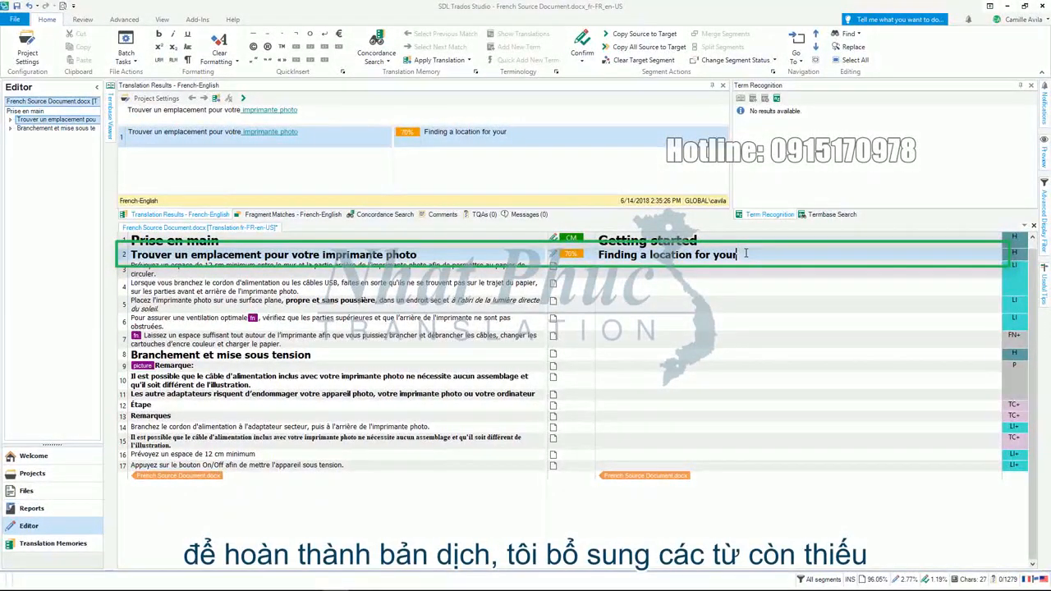
type("ph")
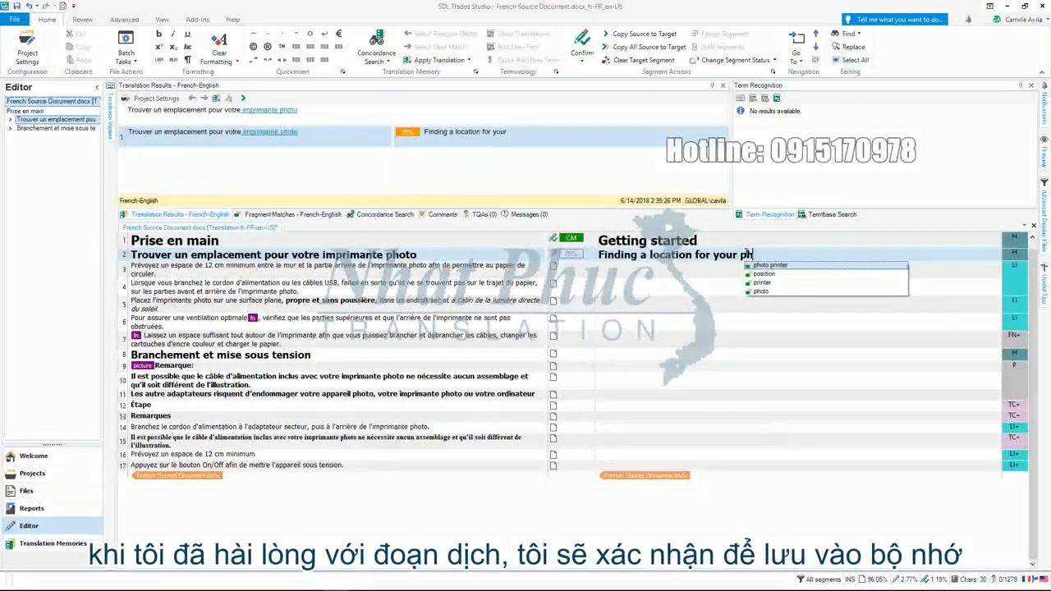
type("o")
type("to")
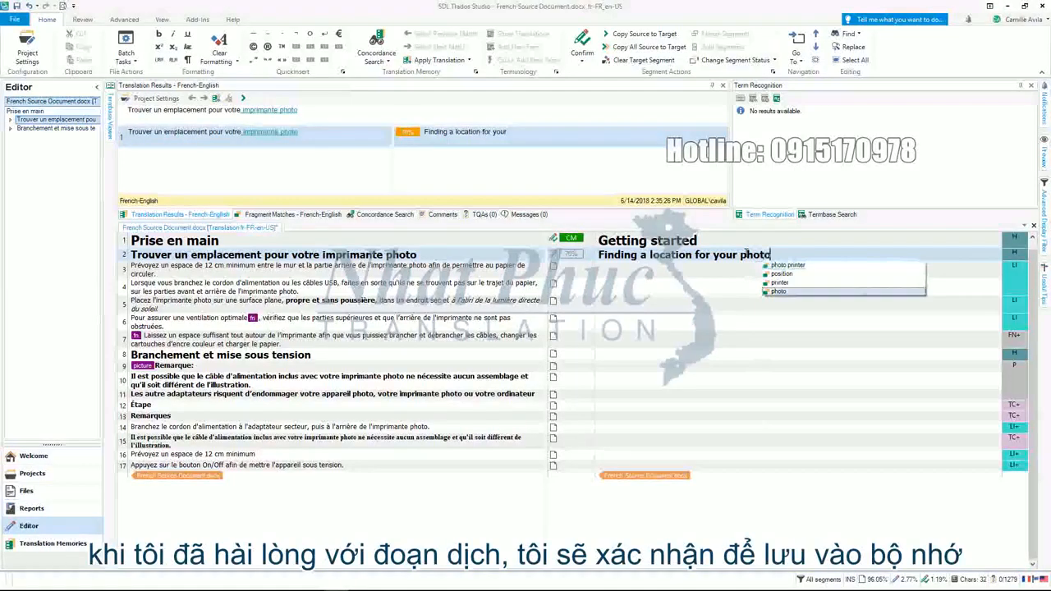
type(" printer")
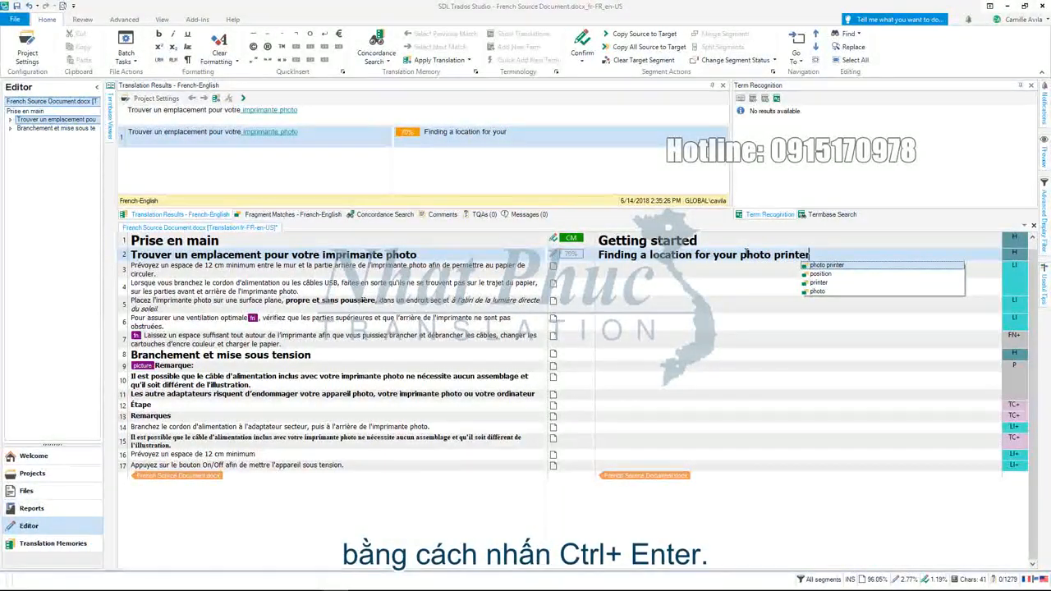
key("ctrl+Return")
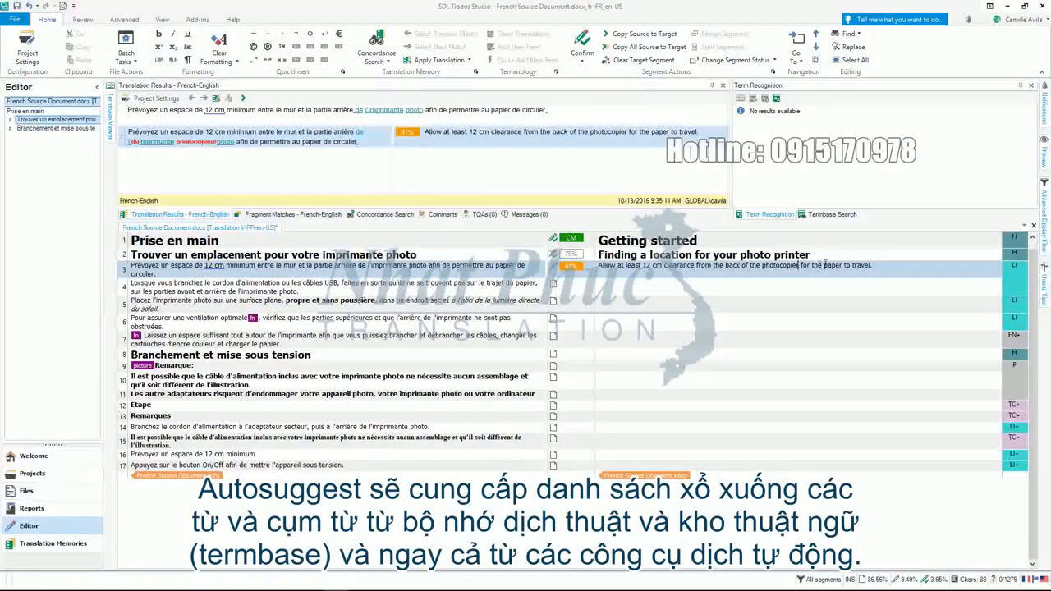
Step: Replace "photocopier" with the AutoSuggest entry "photo printer" in the segment 3 translation
key("BackSpace")
key("BackSpace")
key("BackSpace")
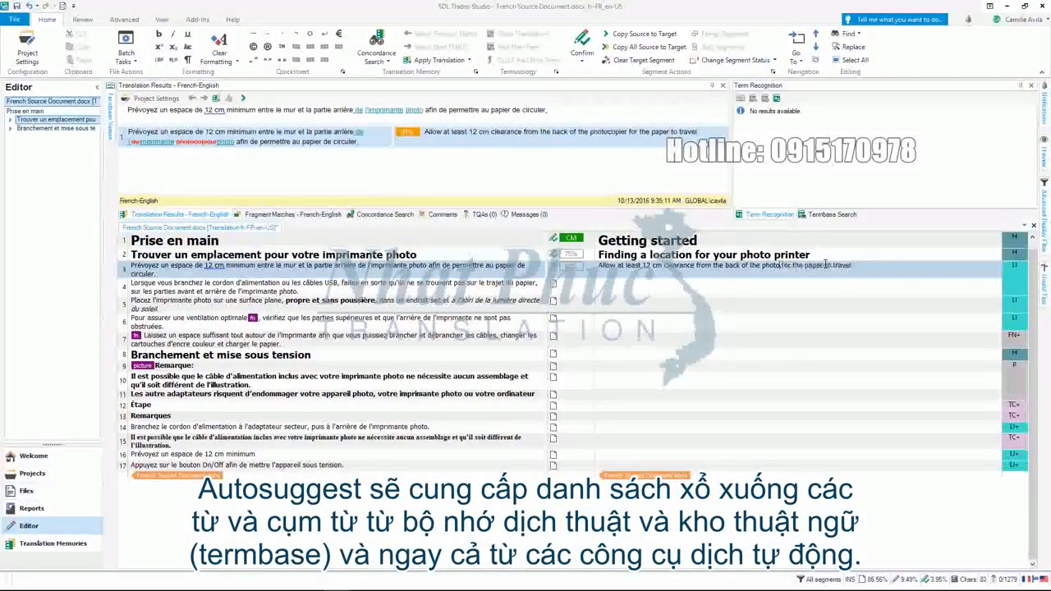
key("BackSpace")
key("BackSpace")
key("BackSpace")
key("BackSpace")
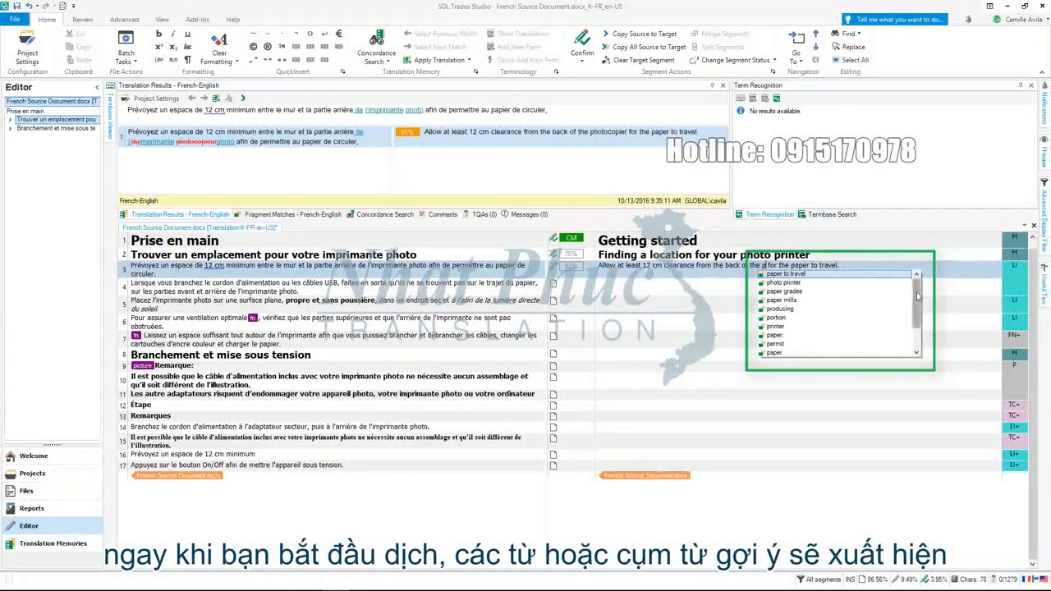
mouse_move(918, 292)
left_mouse_down()
mouse_move(917, 311)
mouse_move(918, 284)
left_mouse_up()
type("hoto")
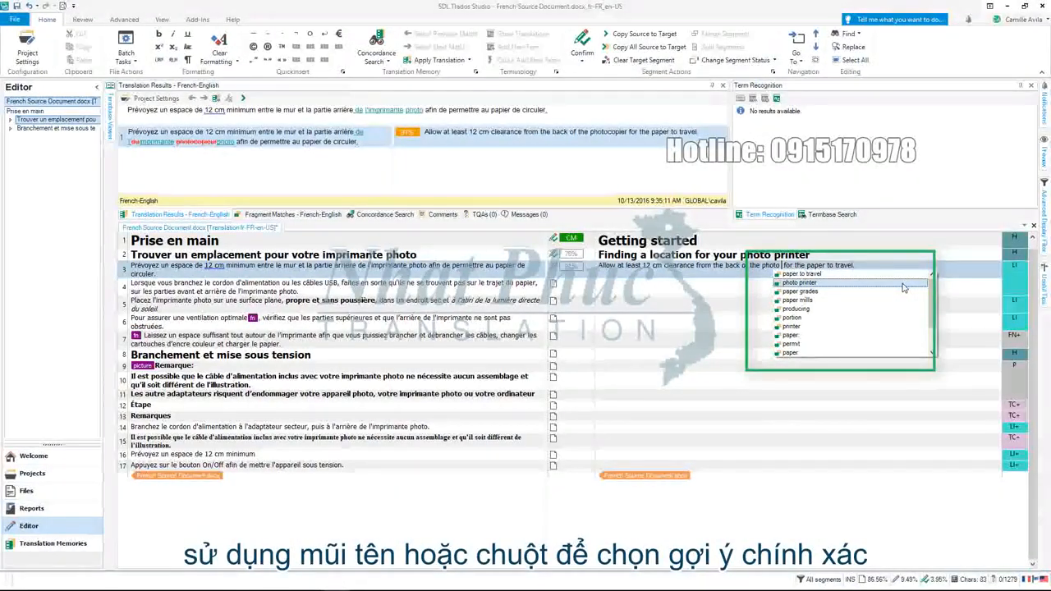
key("Down")
key("Down")
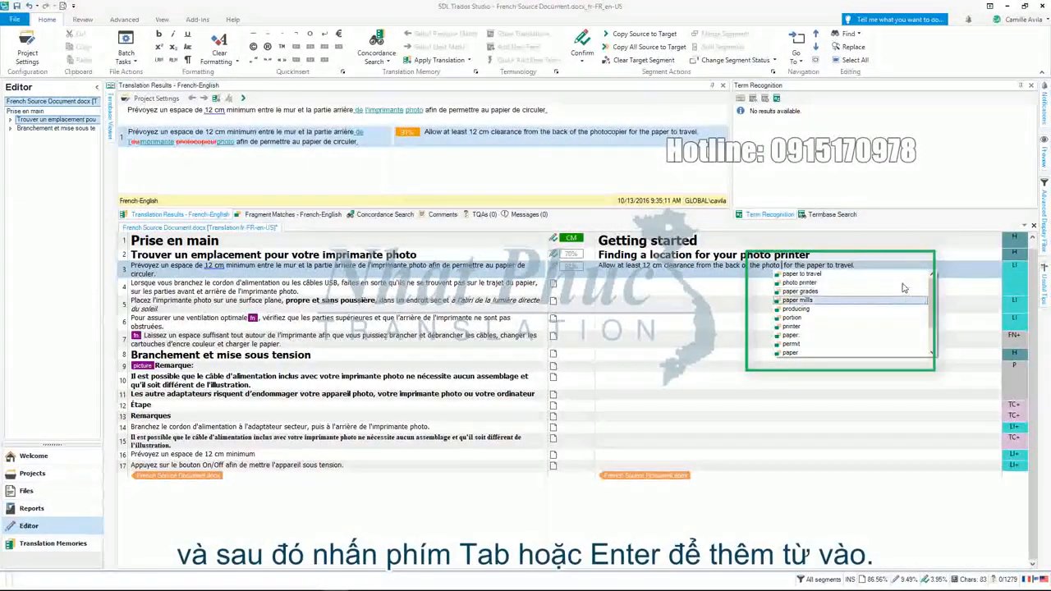
key("Up")
key("Up")
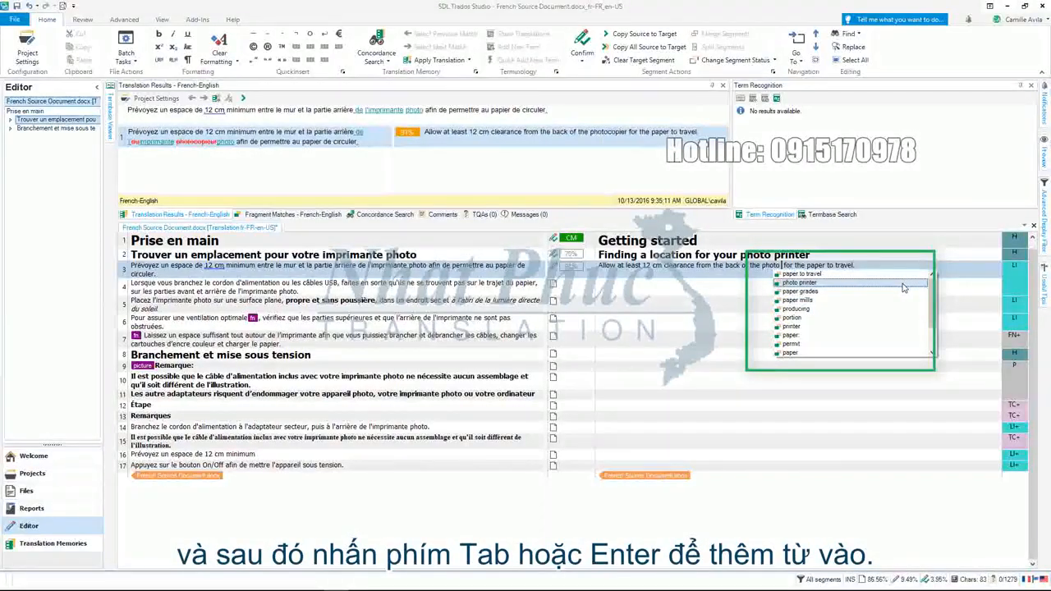
key("Return")
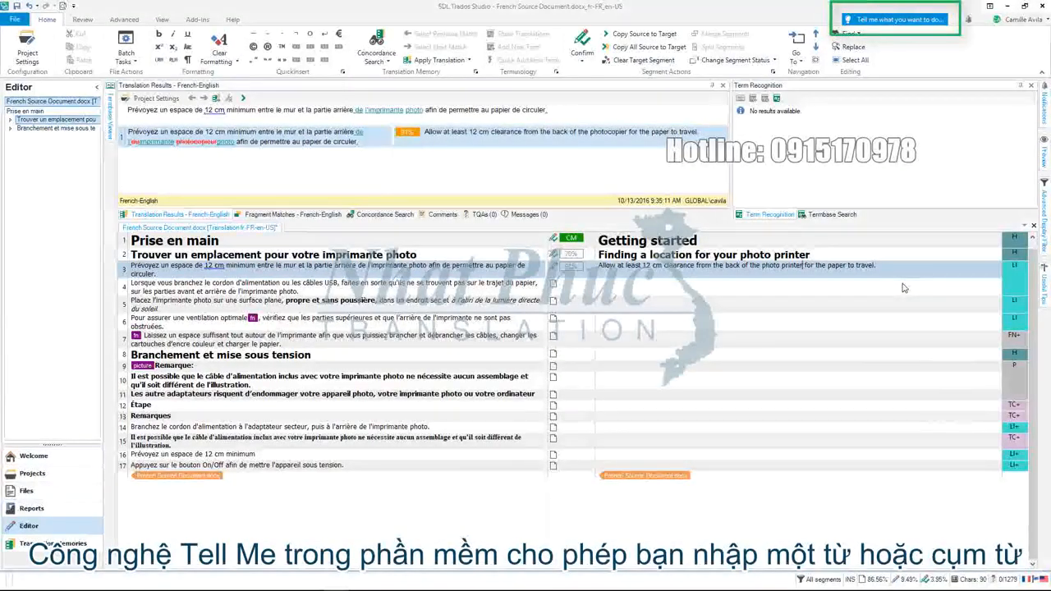
Step: Look up "termbase" with Tell Me and open the Project Termbase Settings
left_click(901, 20)
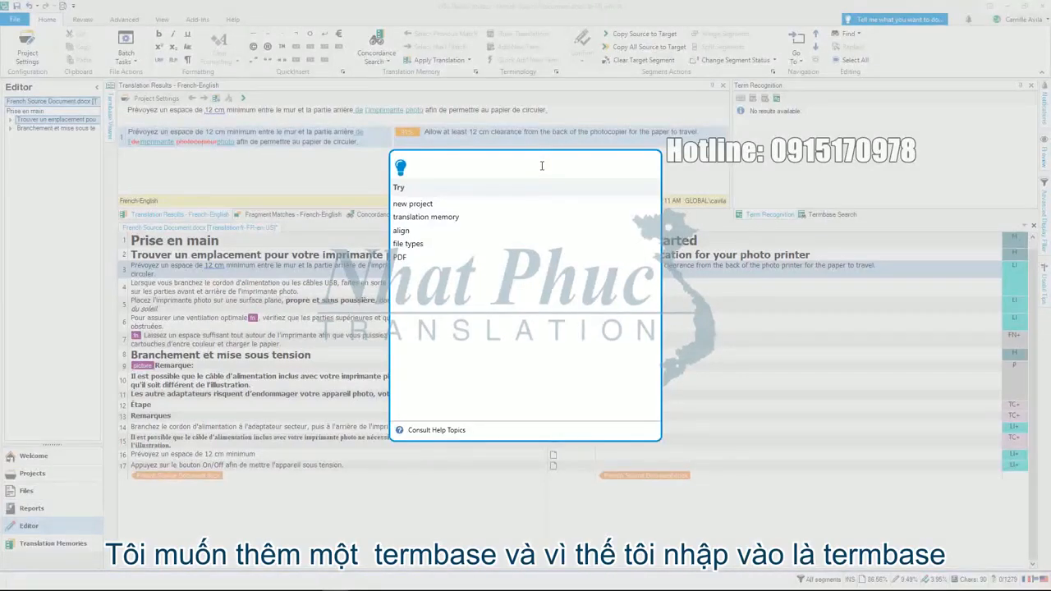
type("termbase")
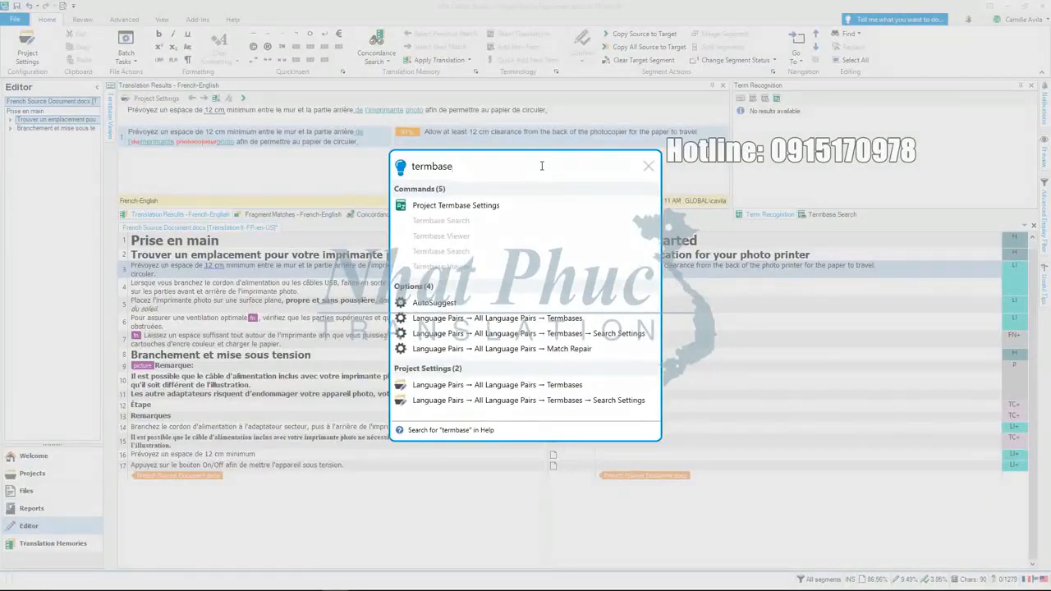
left_click(546, 207)
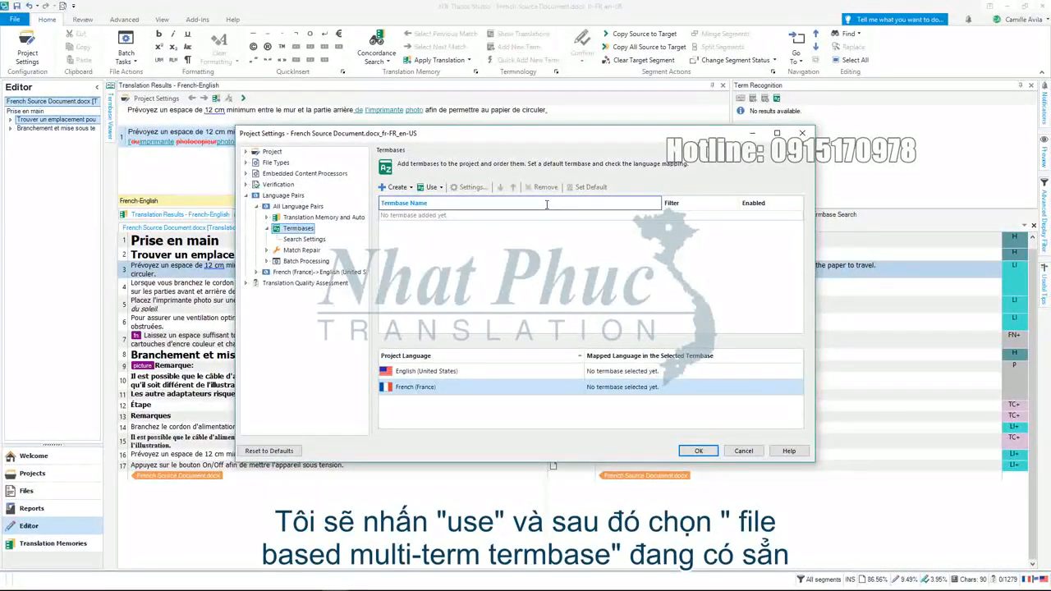
Step: Add the file-based MultiTerm termbase Printer.sdltb to the project and accept the project settings
left_click(441, 188)
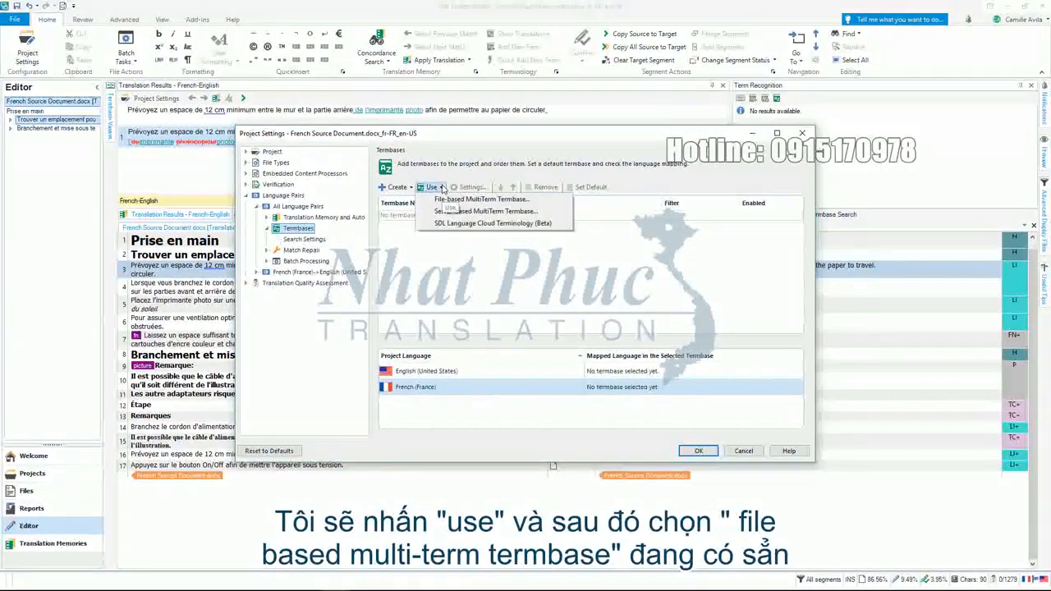
left_click(477, 199)
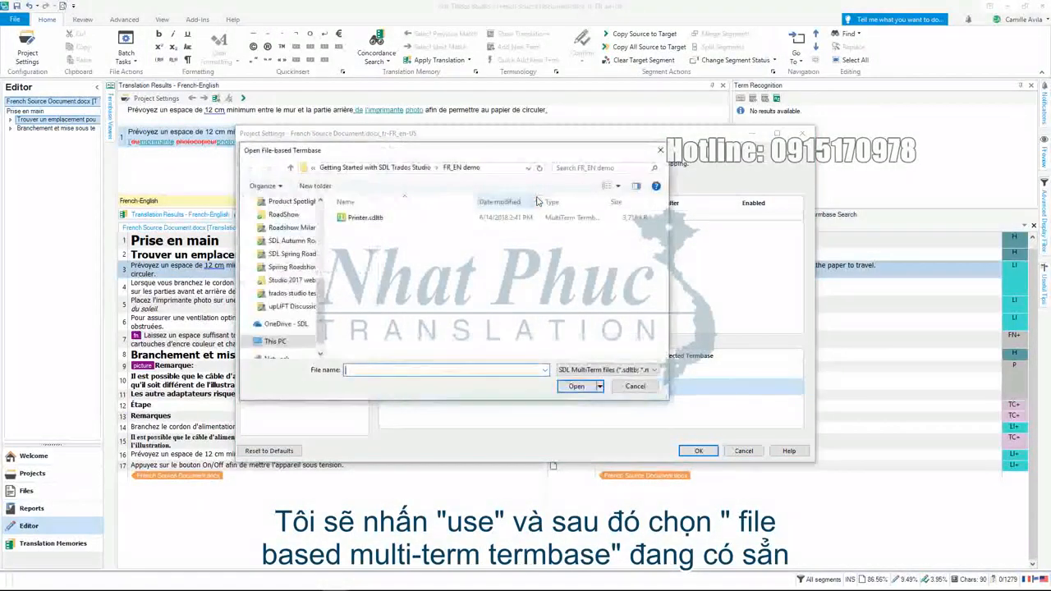
left_click(518, 218)
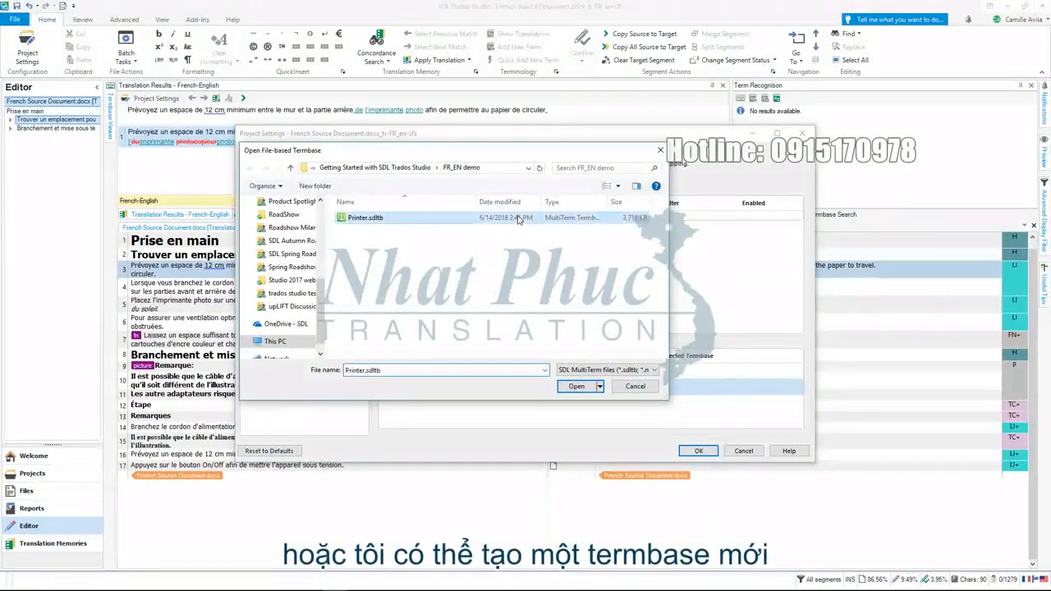
left_click(573, 386)
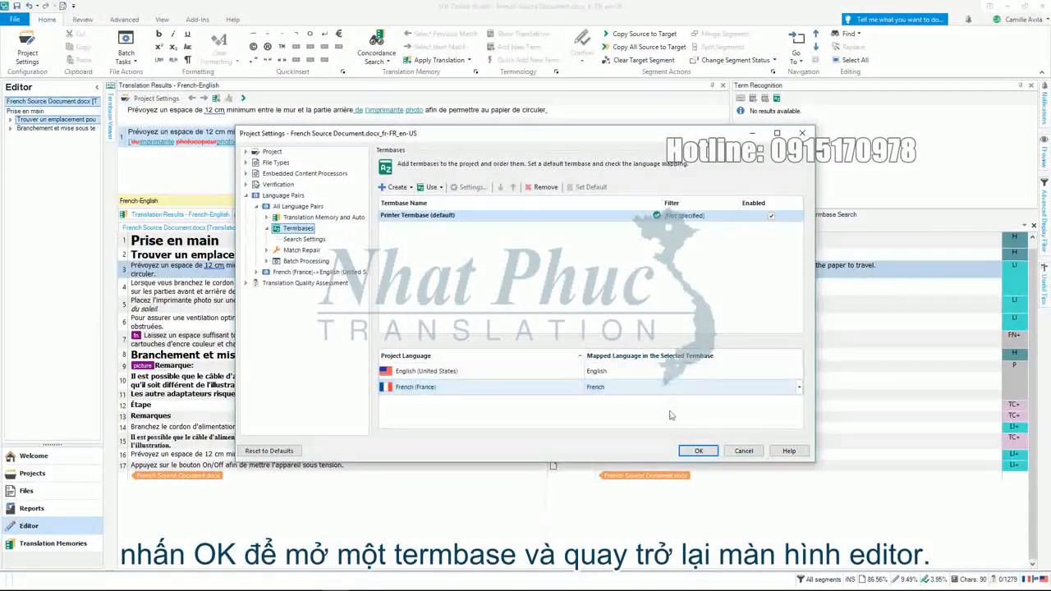
left_click(699, 451)
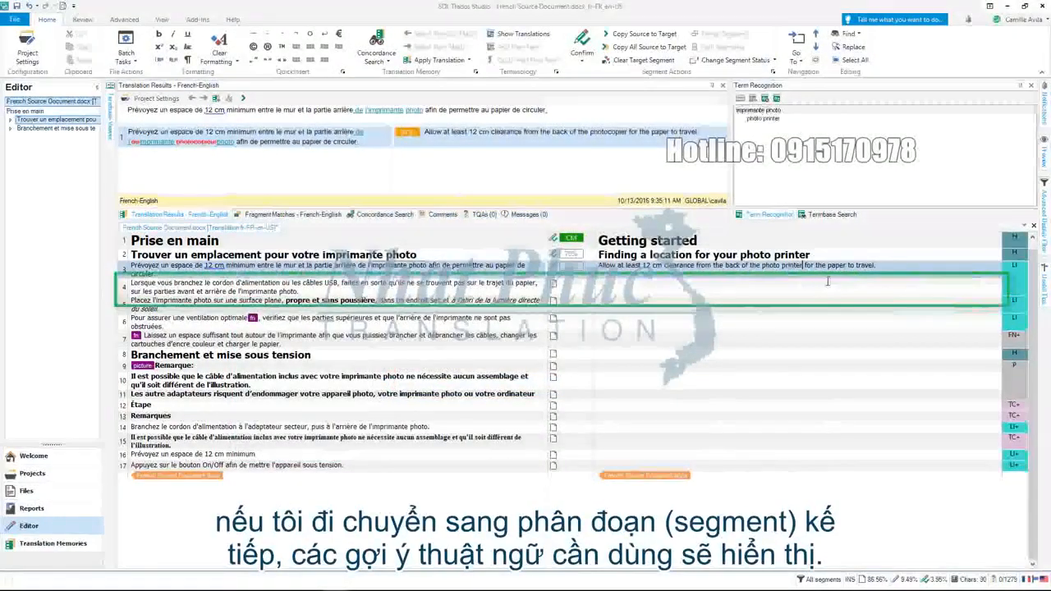
Step: Confirm the edited segment 3 translation and move on to segment 4
type(".")
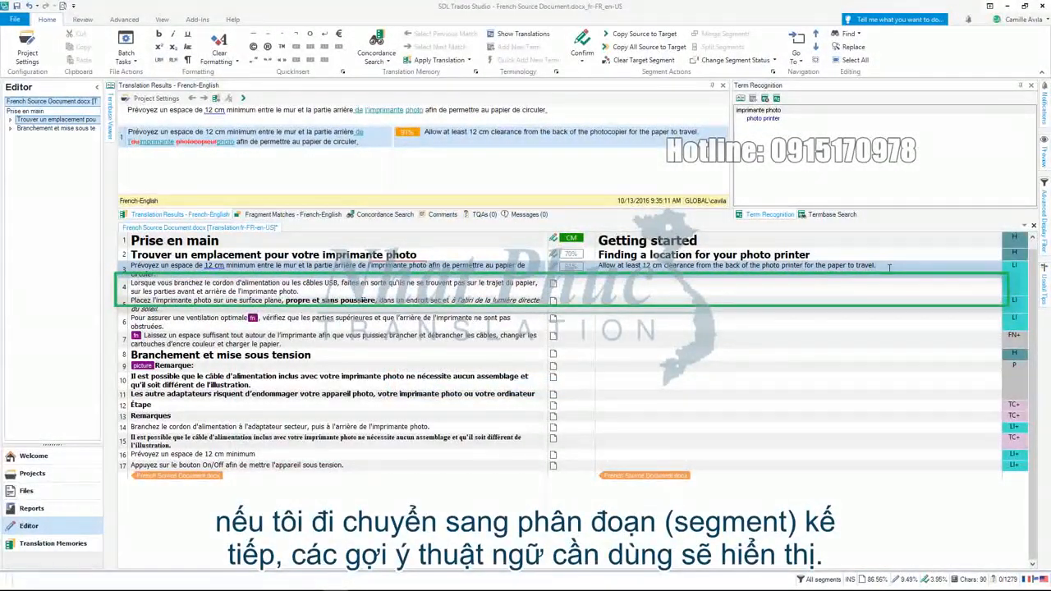
key("ctrl+Return")
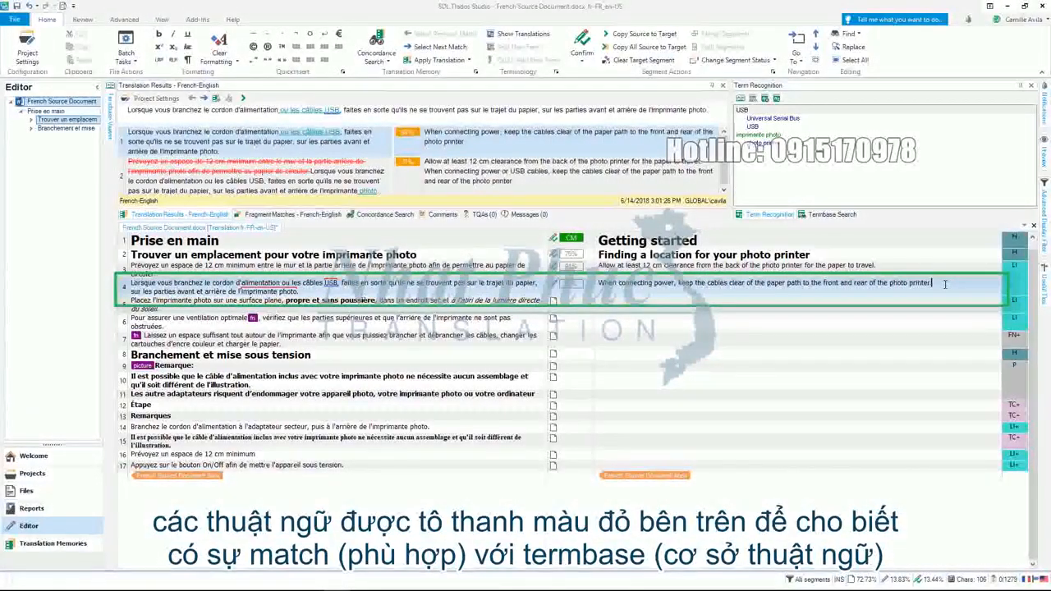
Step: Insert "or USB cables" after "power" in the segment 4 translation, taking "USB" from the AutoSuggest entries
left_click(673, 282)
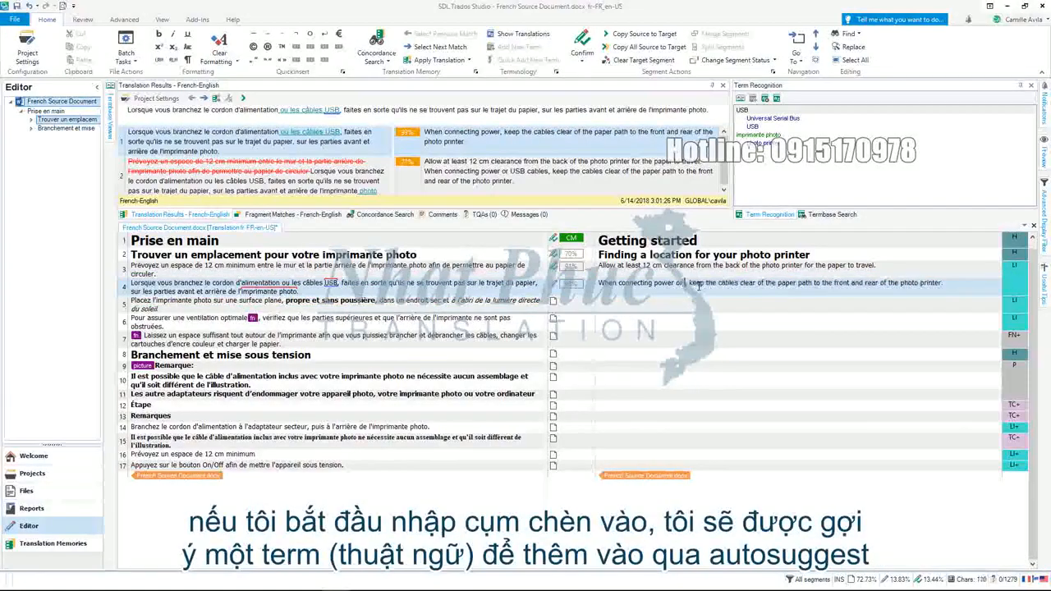
type("or ")
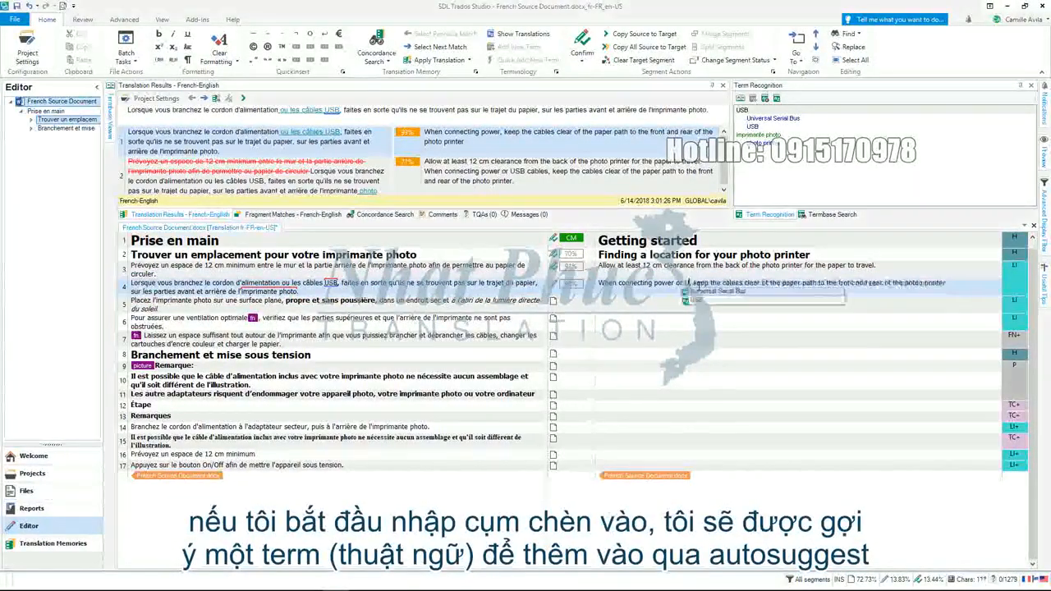
type("U")
key("Return")
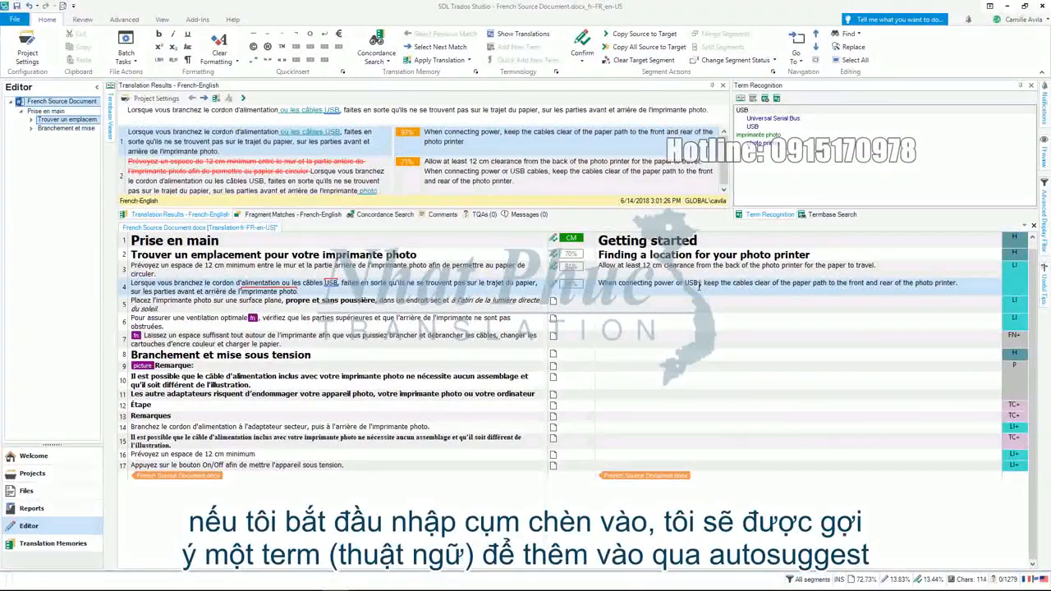
type("cables")
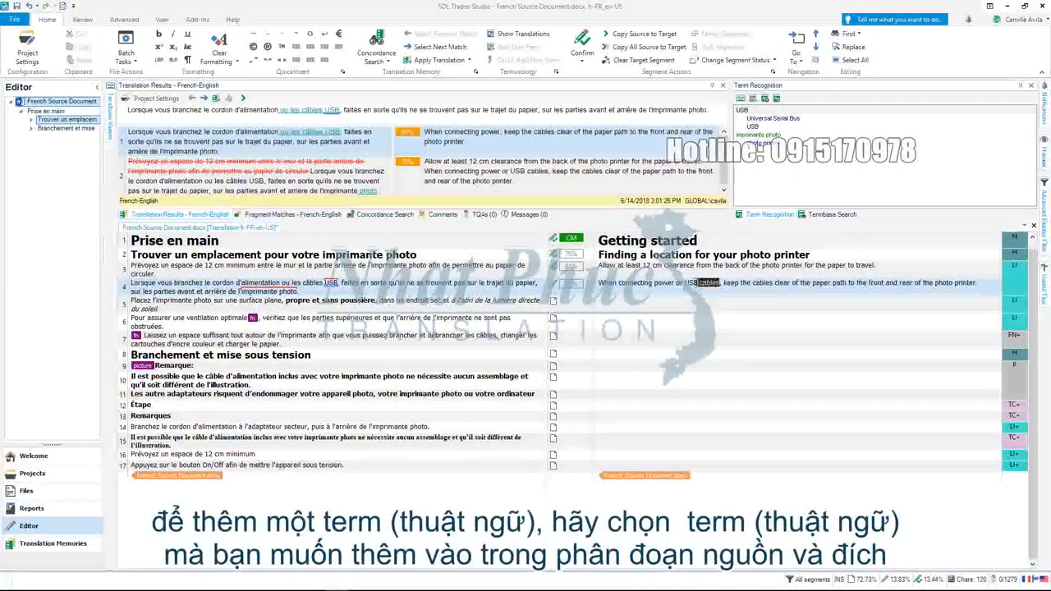
Step: Quick-add the segment 4 source term "câbles USB" with its translation "USB cables" to the termbase
left_click_drag(720, 283, 684, 283)
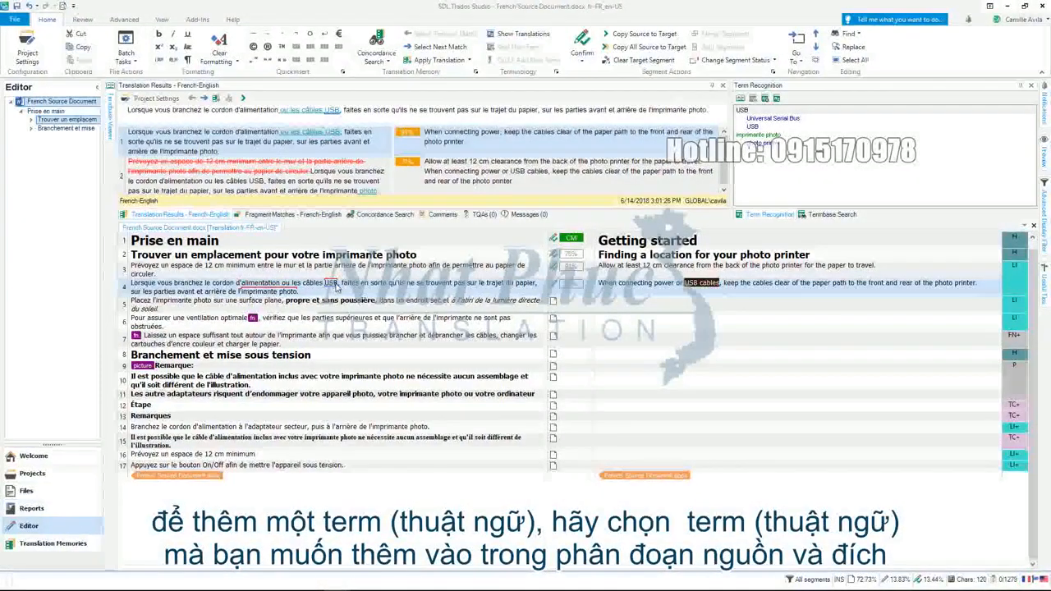
left_click_drag(338, 283, 317, 284)
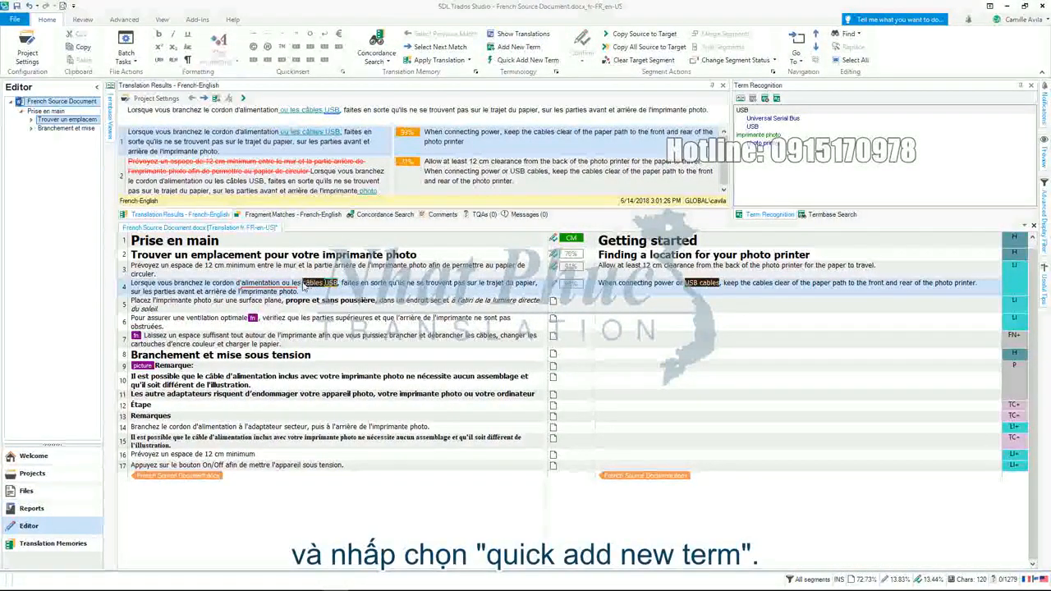
right_click(322, 286)
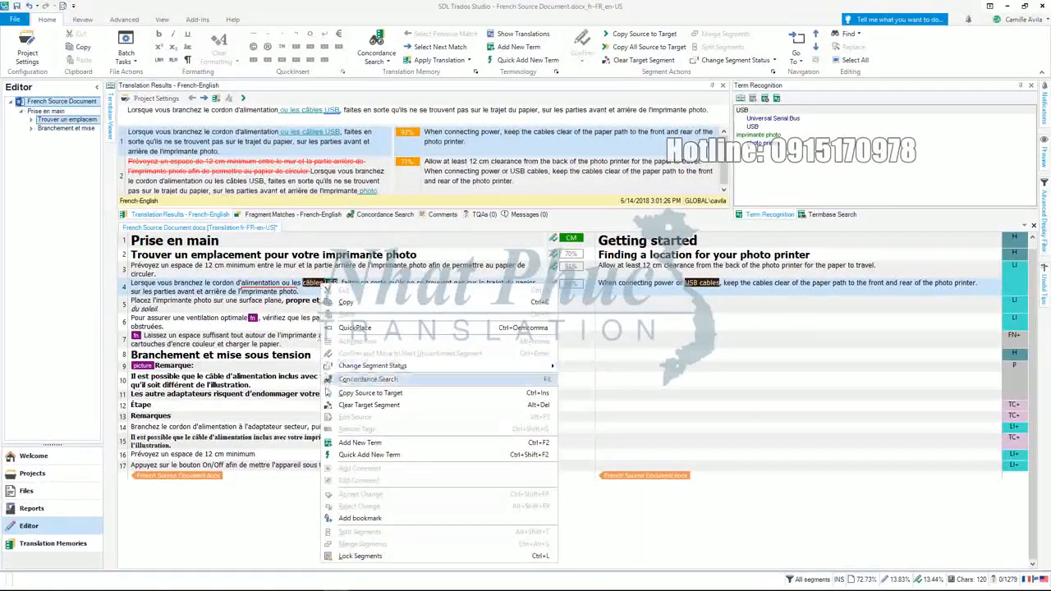
left_click(415, 456)
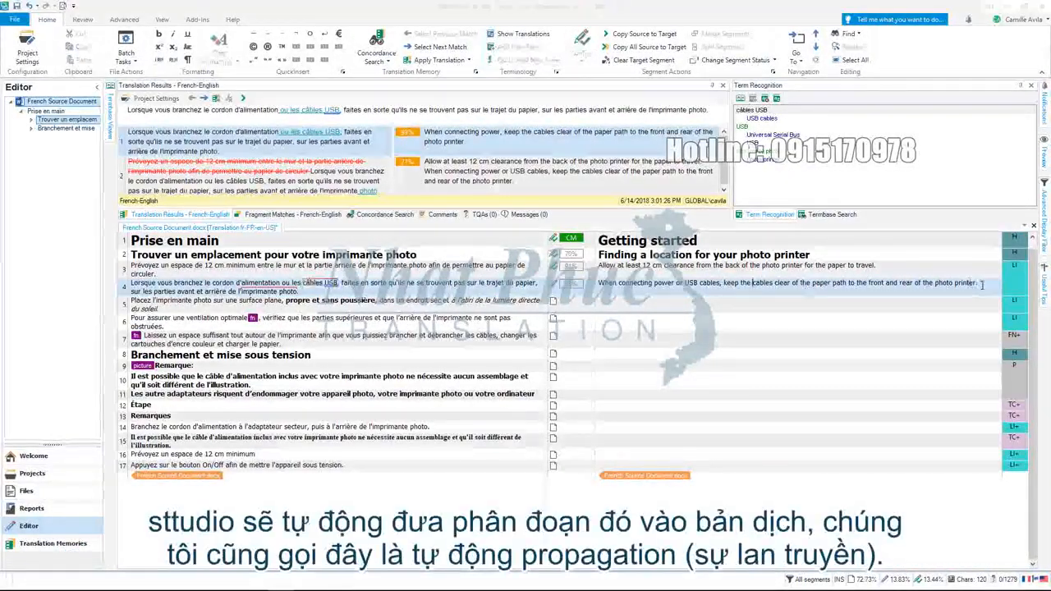
left_click(981, 285)
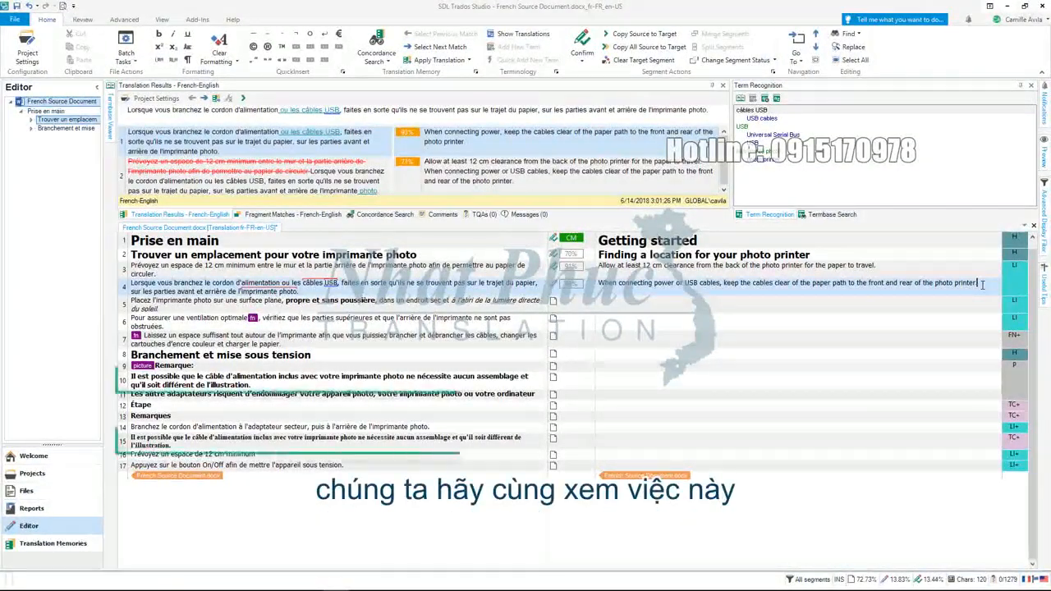
Step: Replace "digital camera" with the AutoSuggest term "photo printer" in the segment 10 translation and confirm the segment
left_click(628, 379)
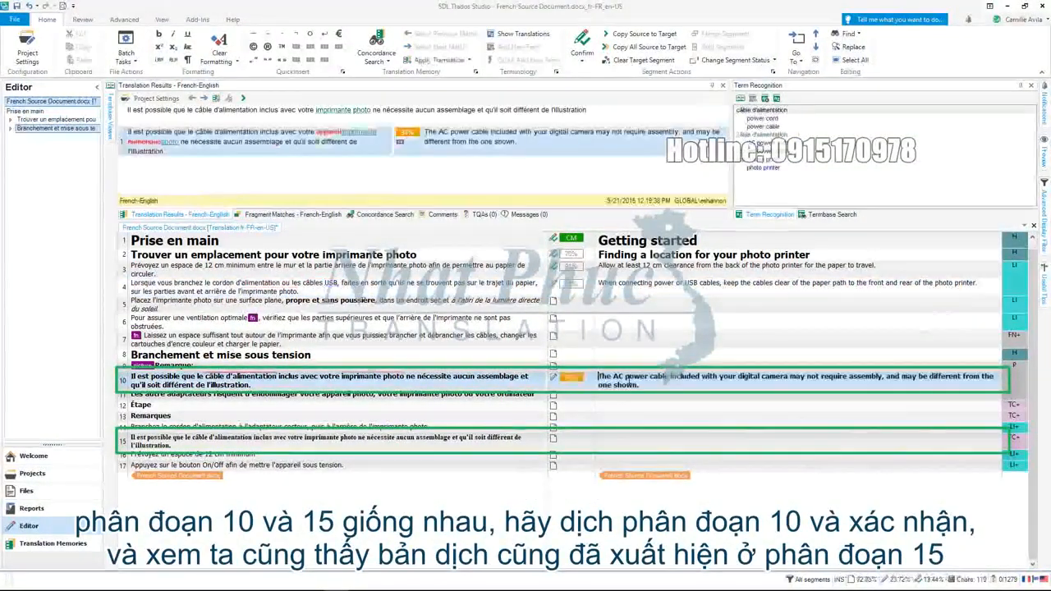
left_click(788, 378)
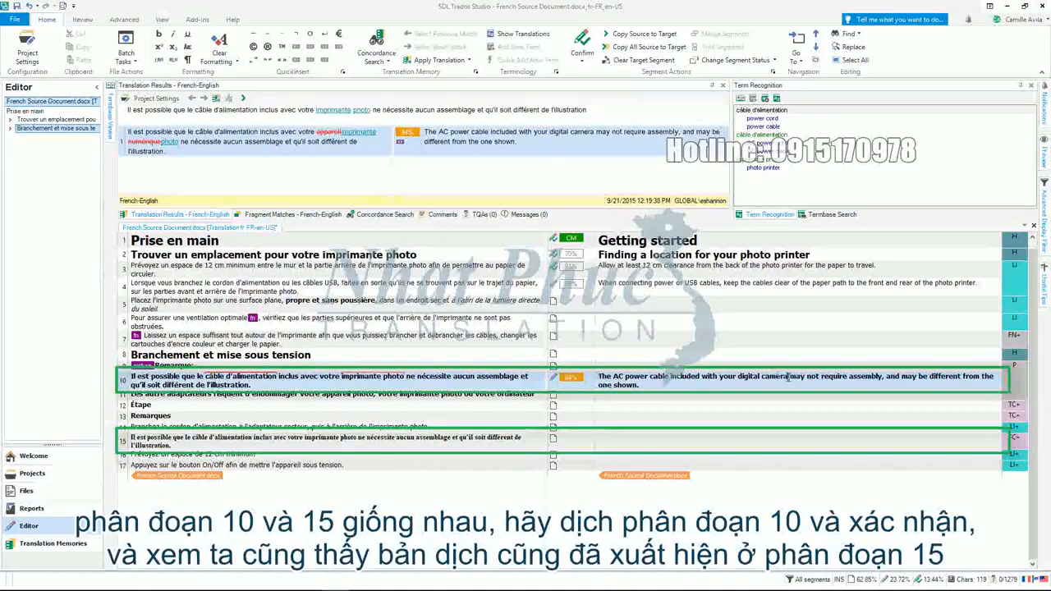
key("BackSpace")
key("BackSpace")
key("BackSpace")
key("BackSpace")
key("BackSpace")
key("BackSpace")
key("BackSpace")
key("BackSpace")
key("BackSpace")
key("BackSpace")
key("BackSpace")
key("BackSpace")
key("BackSpace")
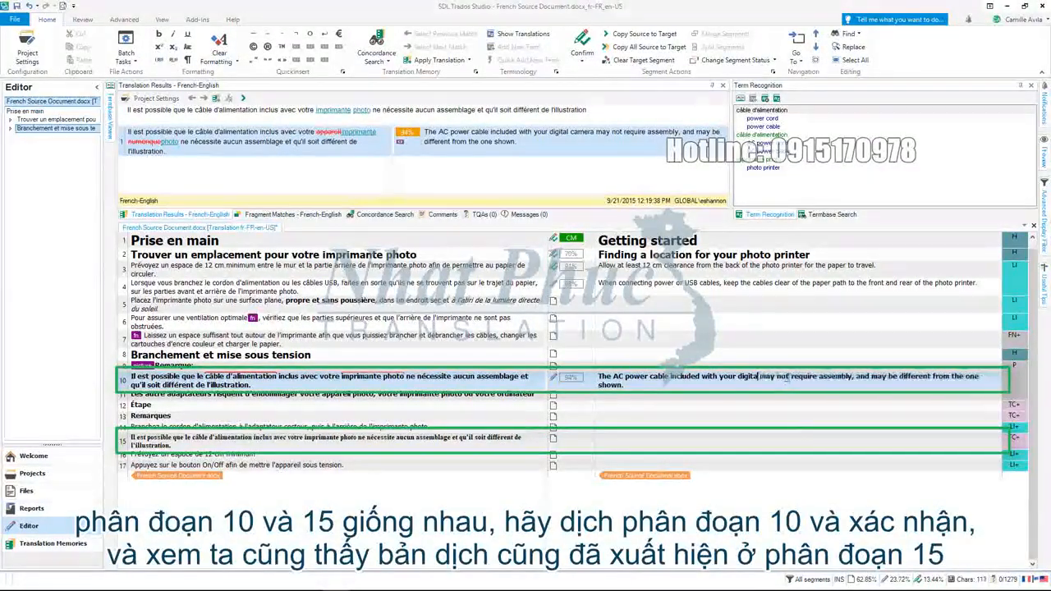
key("BackSpace")
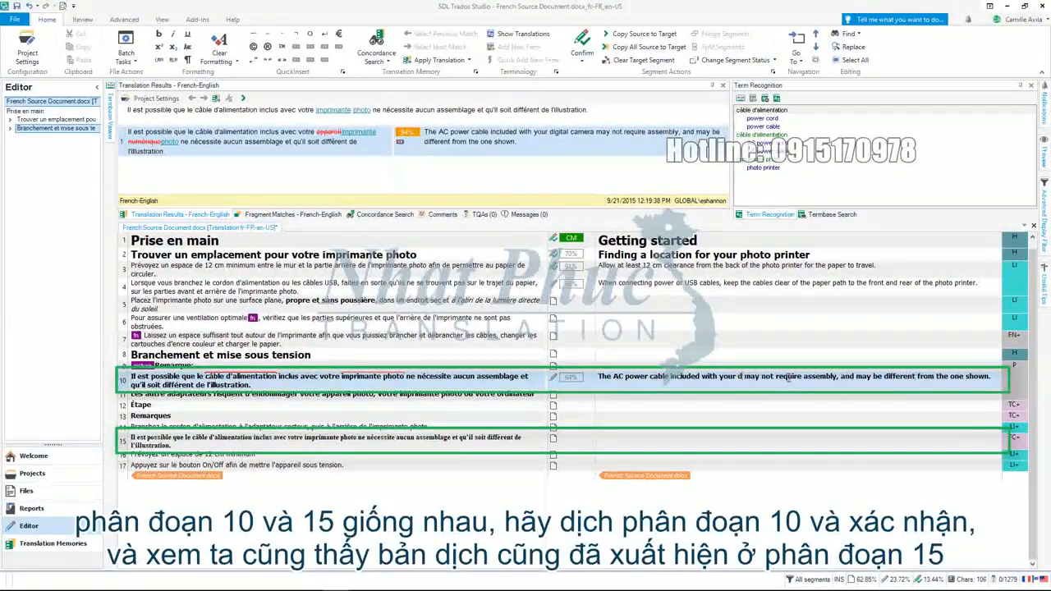
type("p")
key("Down")
key("Down")
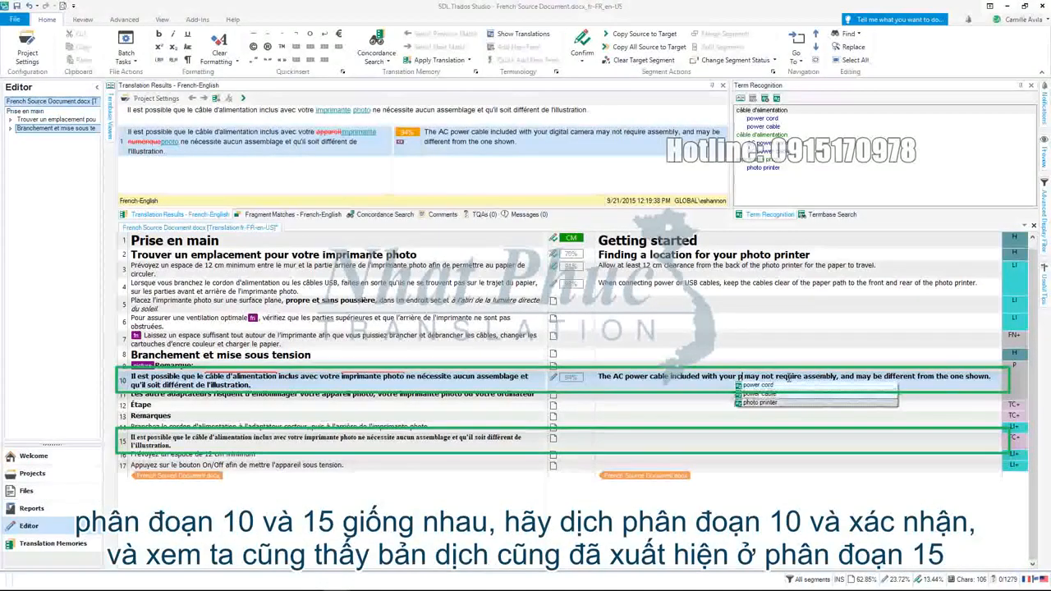
key("Return")
key("ctrl+Return")
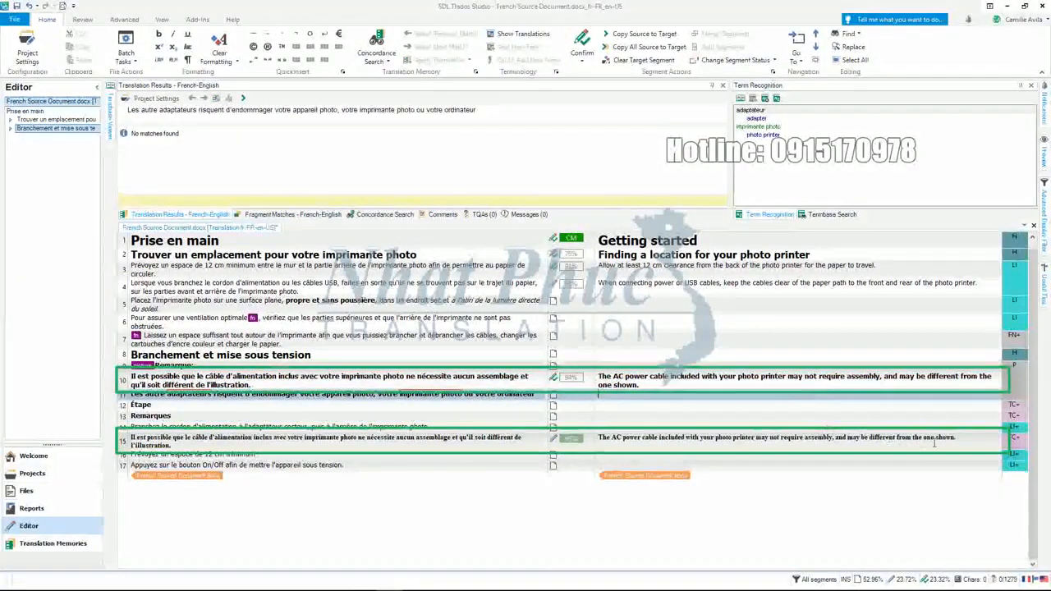
Step: Confirm the auto-propagated translation in segment 15 and the edited translation in segment 4
left_click(974, 443)
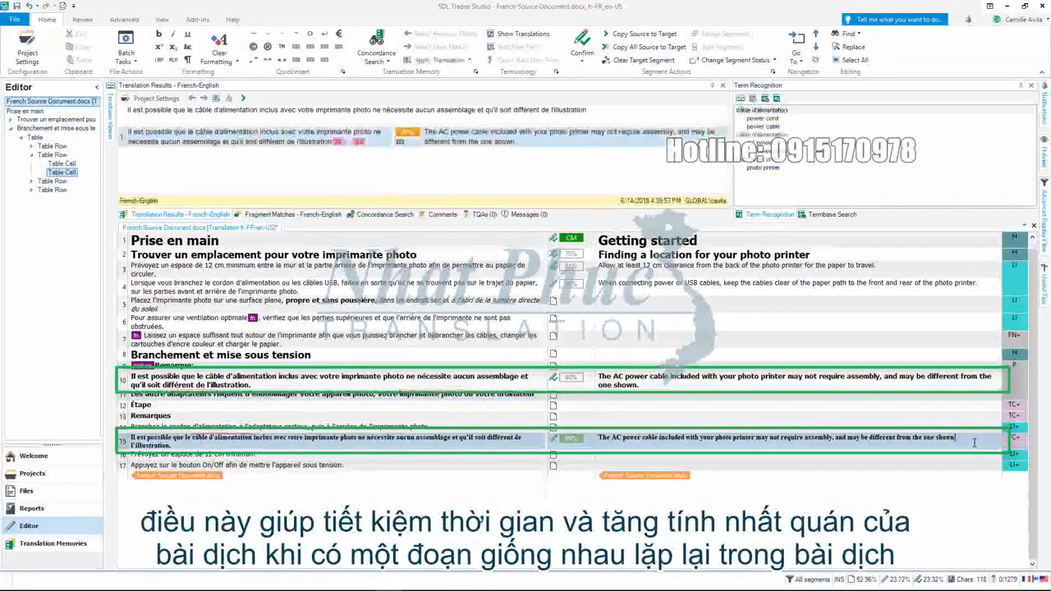
key("ctrl+Return")
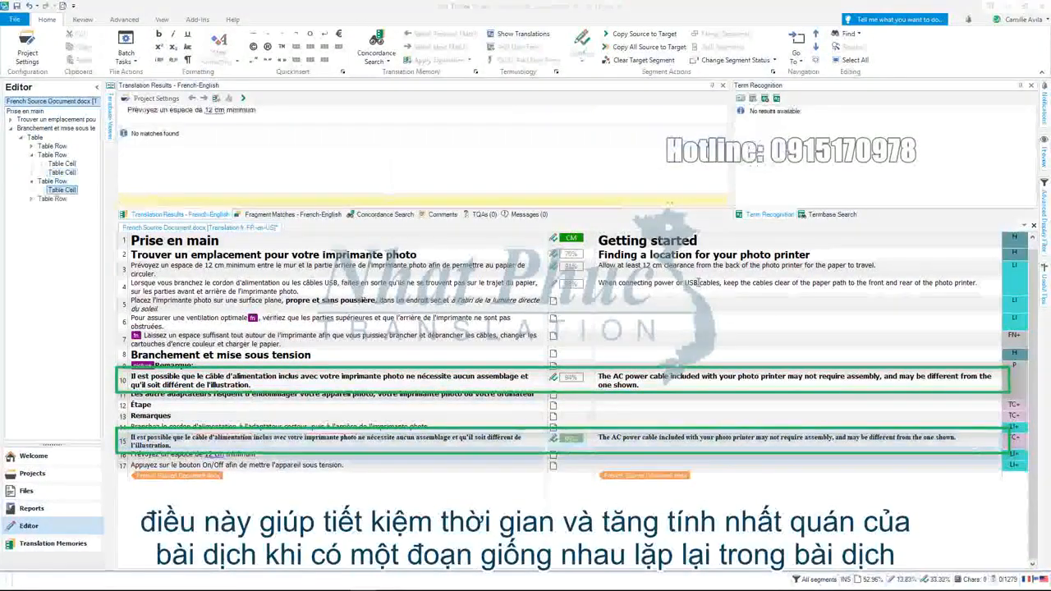
left_click(983, 282)
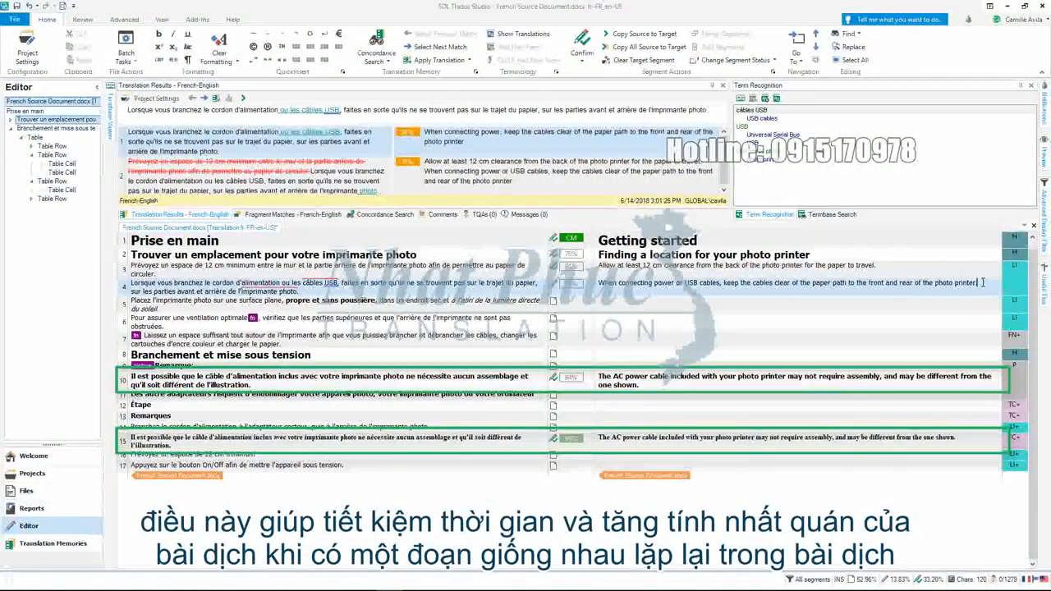
key("ctrl+Return")
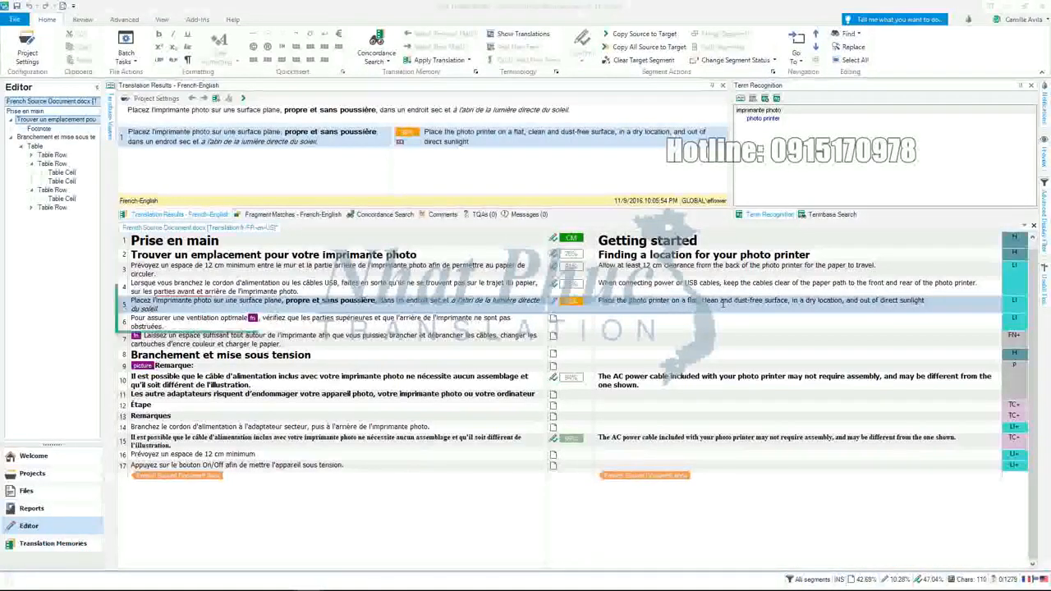
Step: Apply the source's bold formatting to "clean and dust-free surface" in the segment 5 translation with QuickPlace
left_click(702, 301)
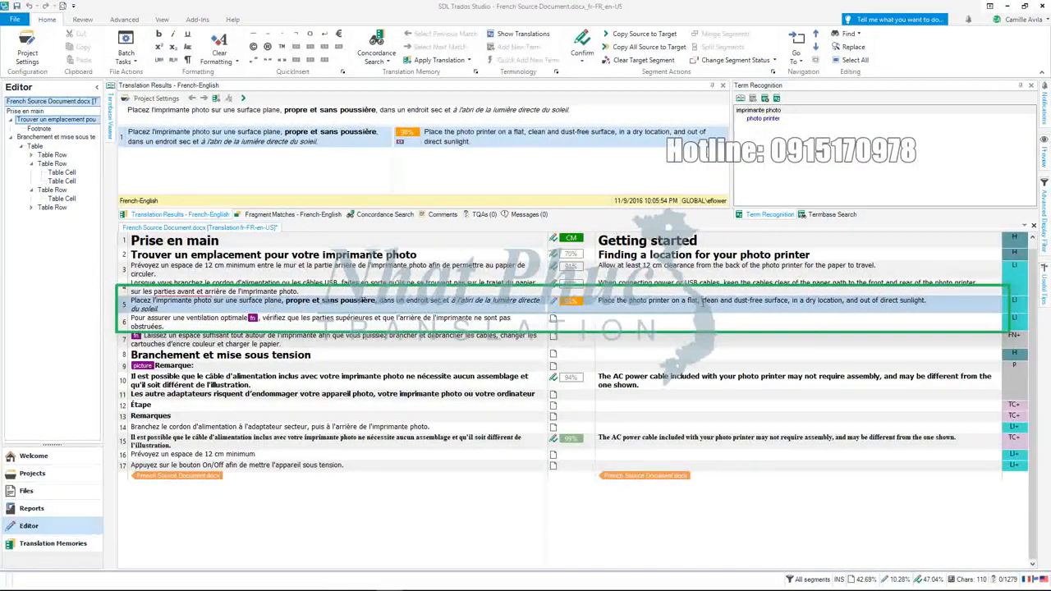
left_click_drag(702, 301, 788, 302)
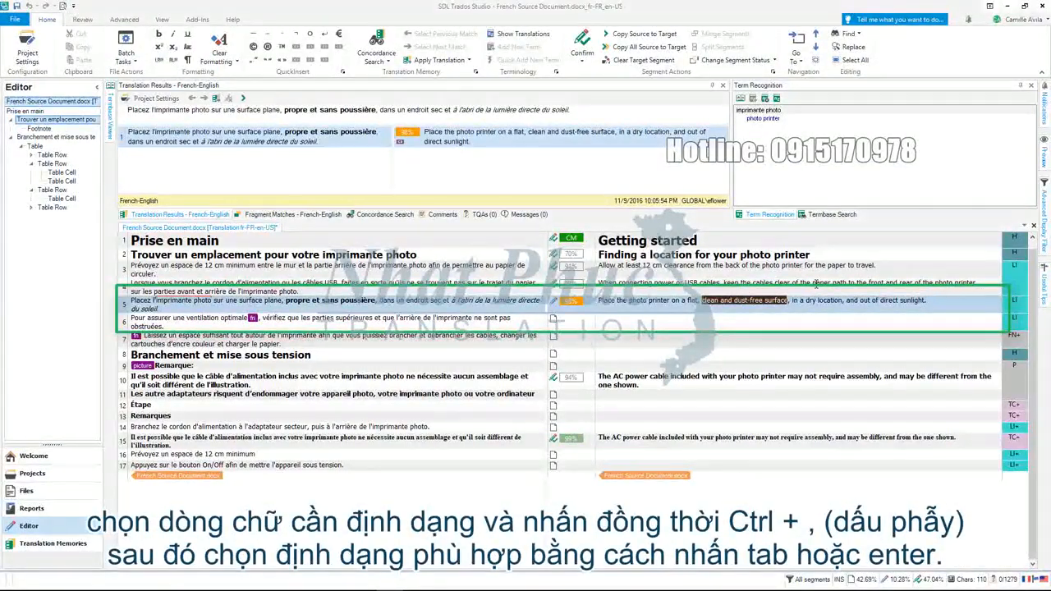
key("ctrl+comma")
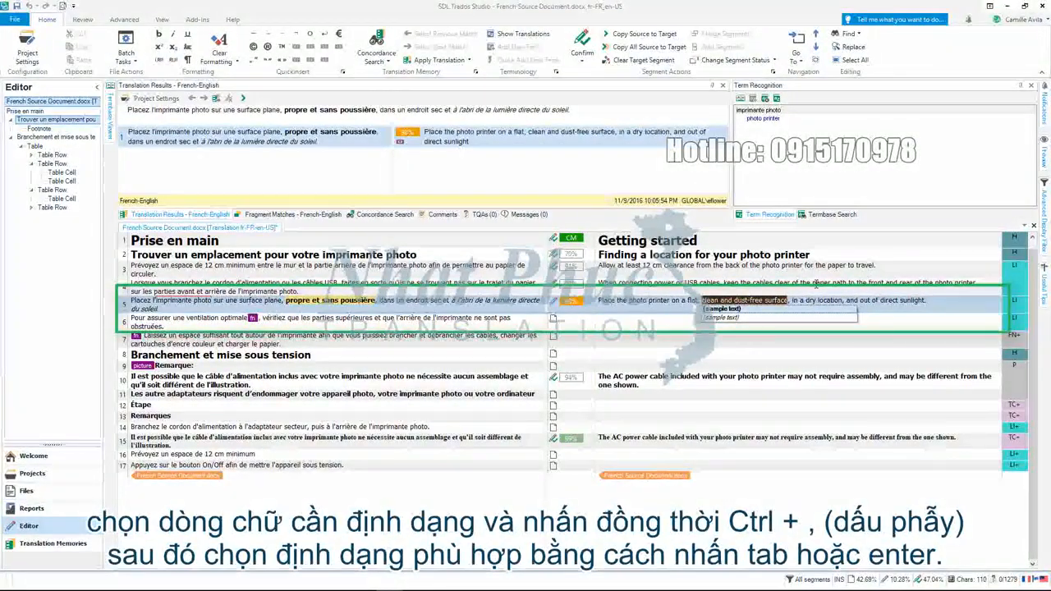
key("Return")
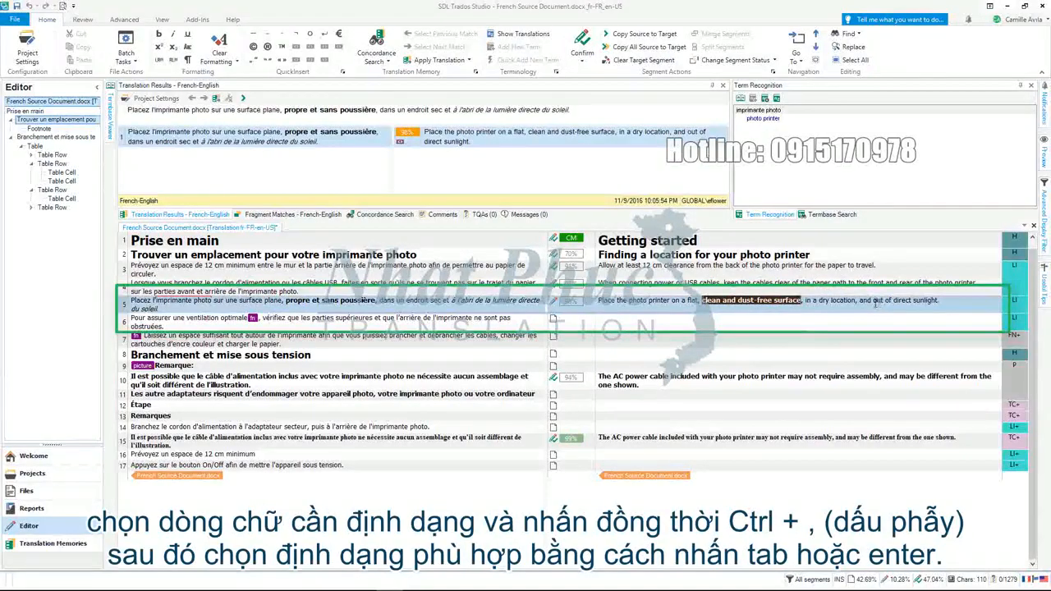
Step: Apply the source's italic formatting to "out of direct sunlight" in segment 5 with QuickPlace and confirm the segment
left_click_drag(873, 301, 940, 301)
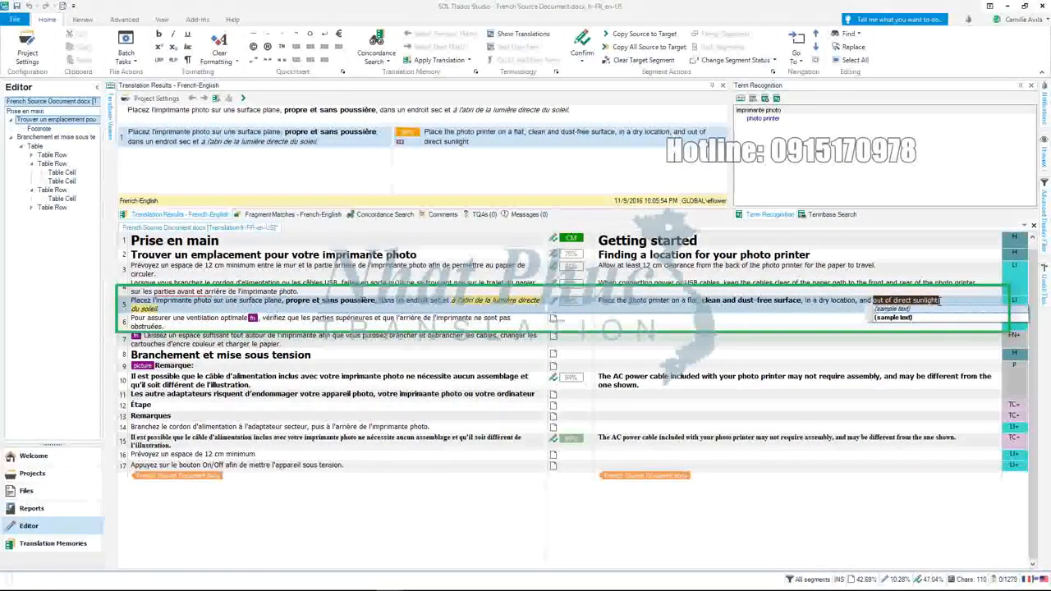
key("Return")
key("ctrl+Return")
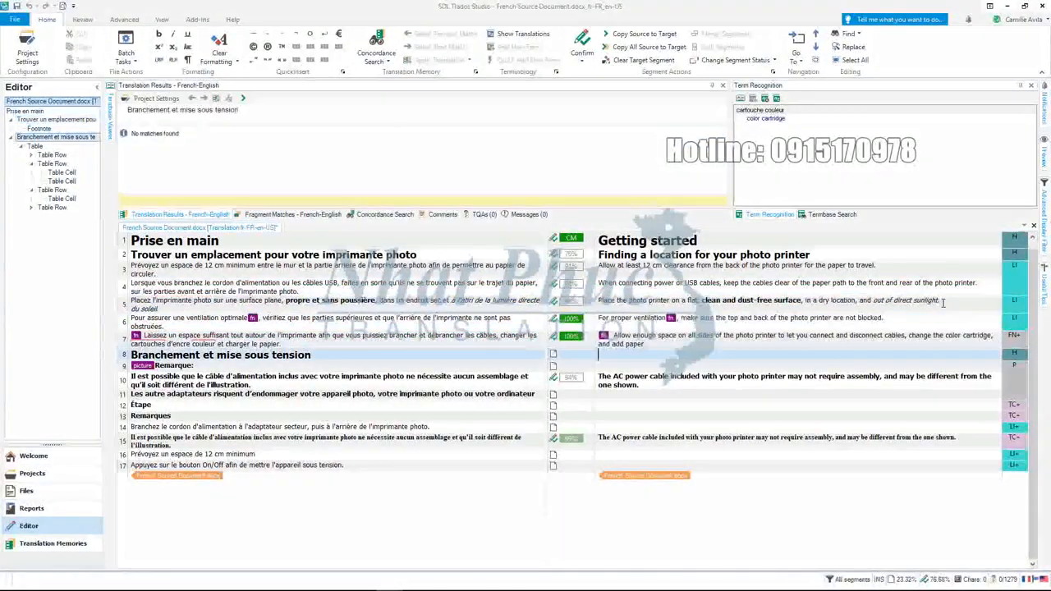
Step: Fill segment 9 with its translation memory match and generate a widened preview of the target document
left_click(600, 366)
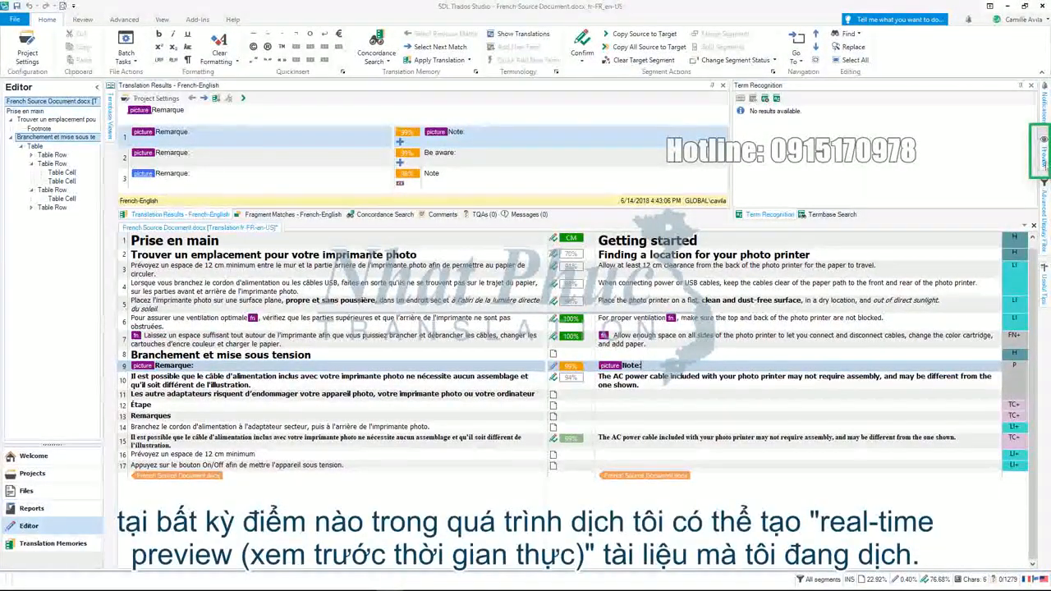
left_click(1043, 163)
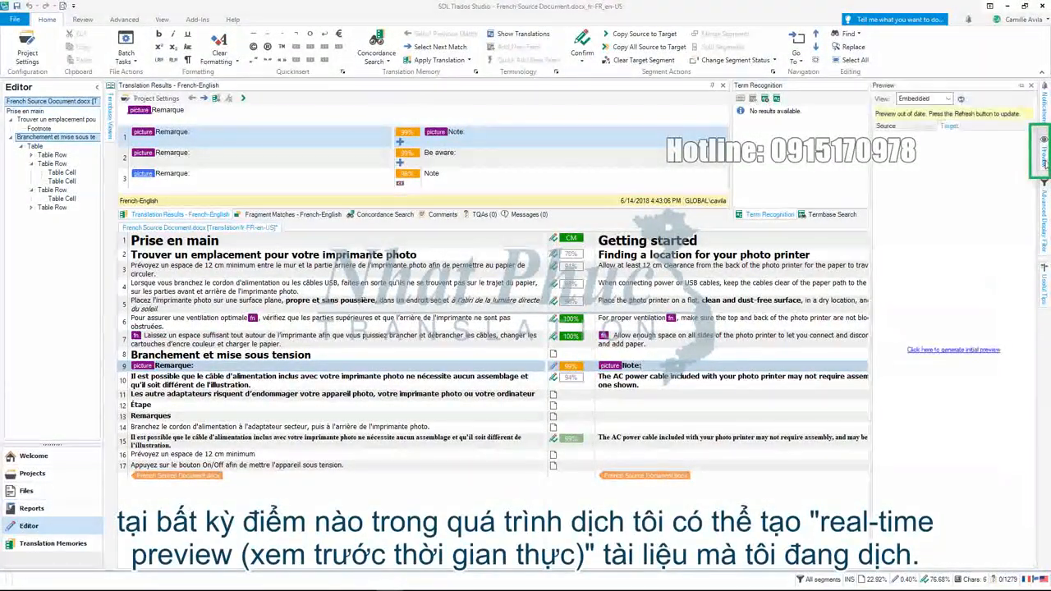
left_click(922, 350)
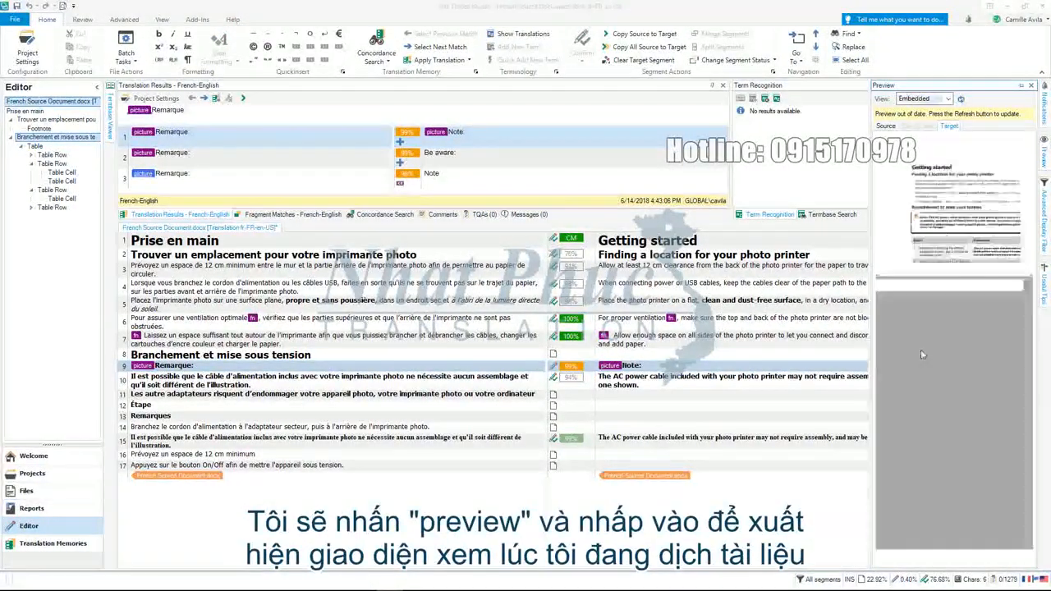
left_click_drag(872, 320, 541, 314)
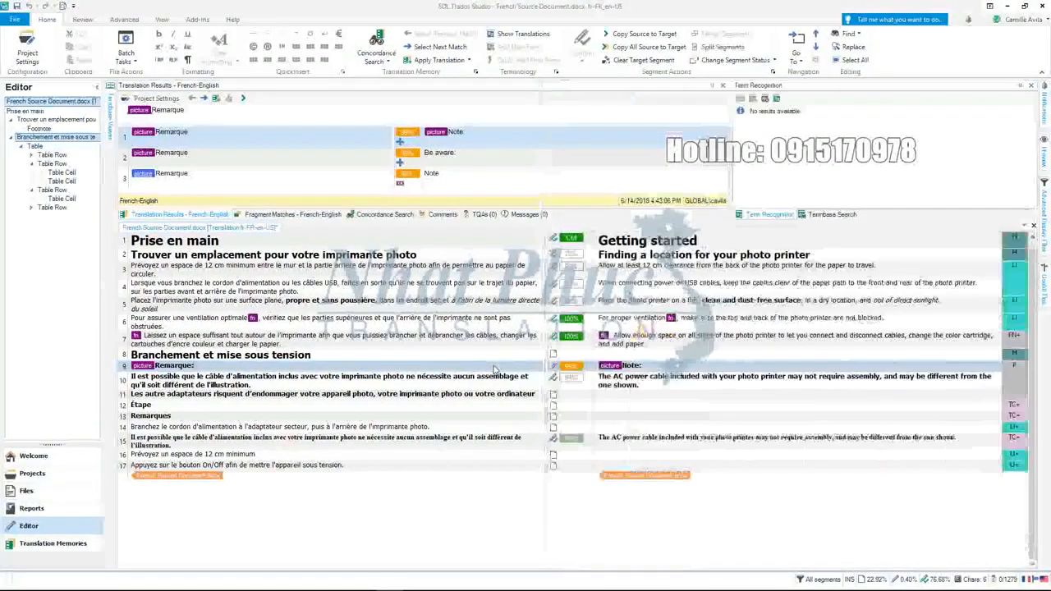
Step: Accept and confirm the translation memory matches for segments 12 to 14
left_click(625, 405)
key("ctrl+Return")
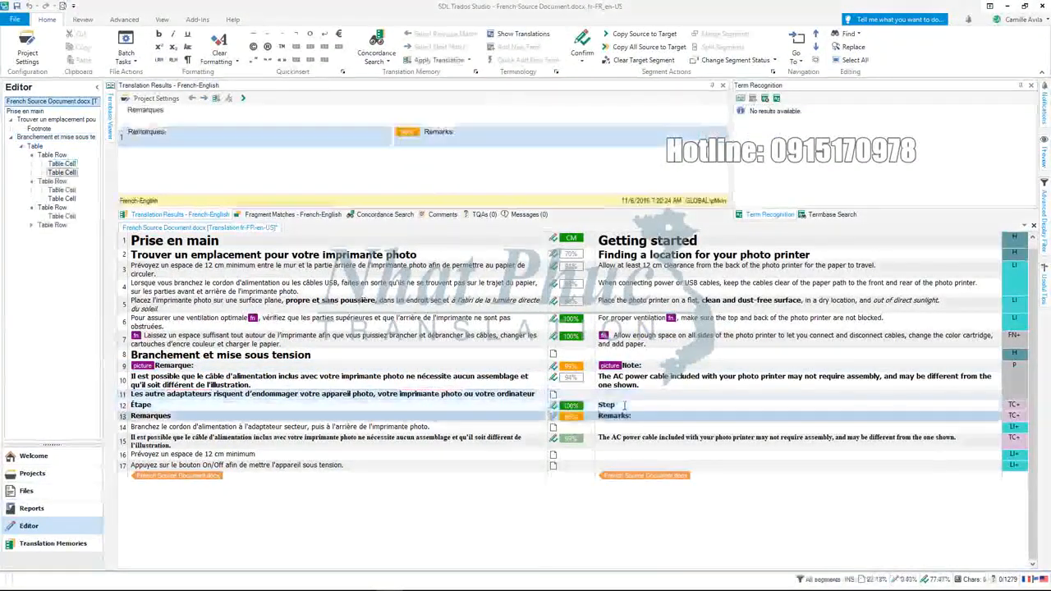
key("ctrl+Return")
key("ctrl+Return")
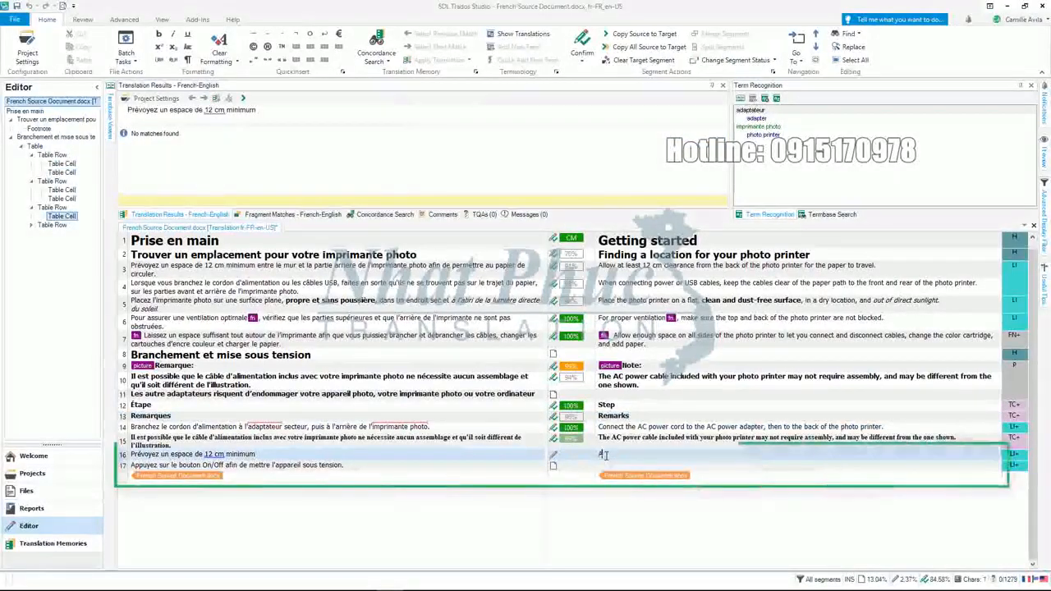
Step: Enter "Allow at least" as the segment 16 translation and place the source measurement "12 cm" after it with QuickPlace
type("Allow a")
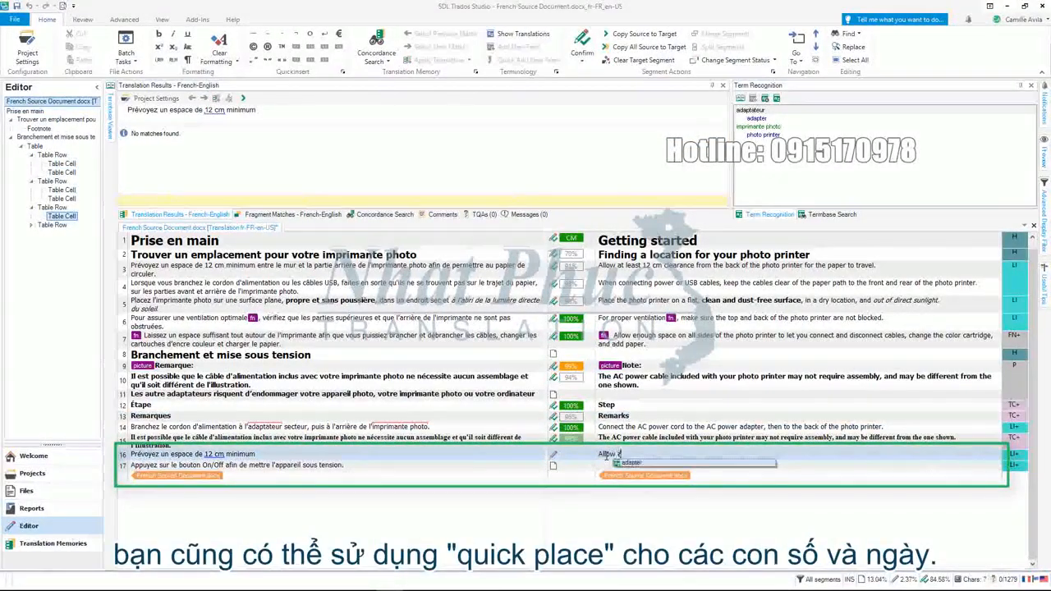
type("t least")
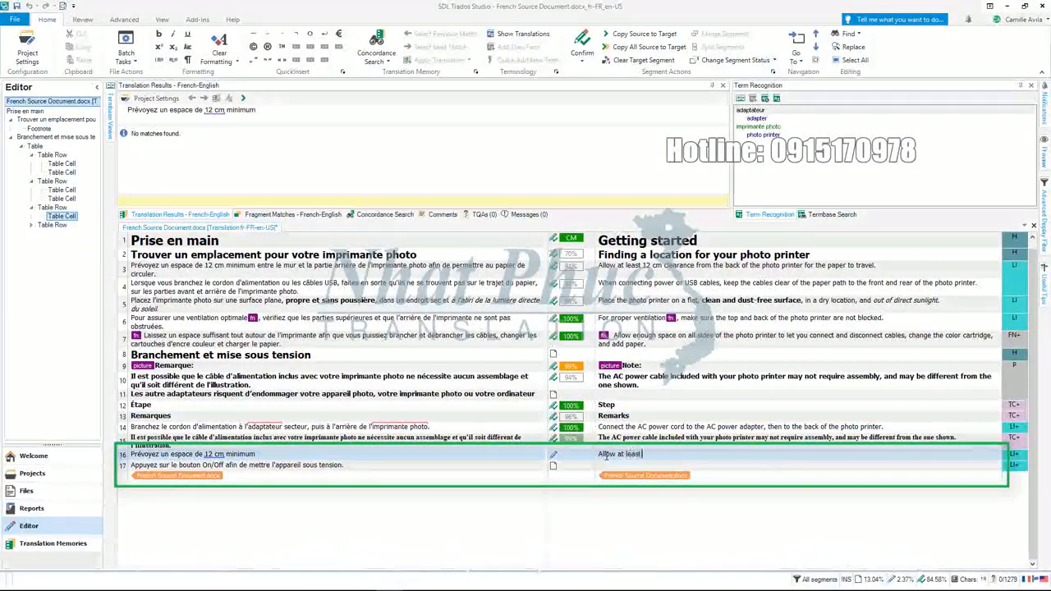
key("ctrl+comma")
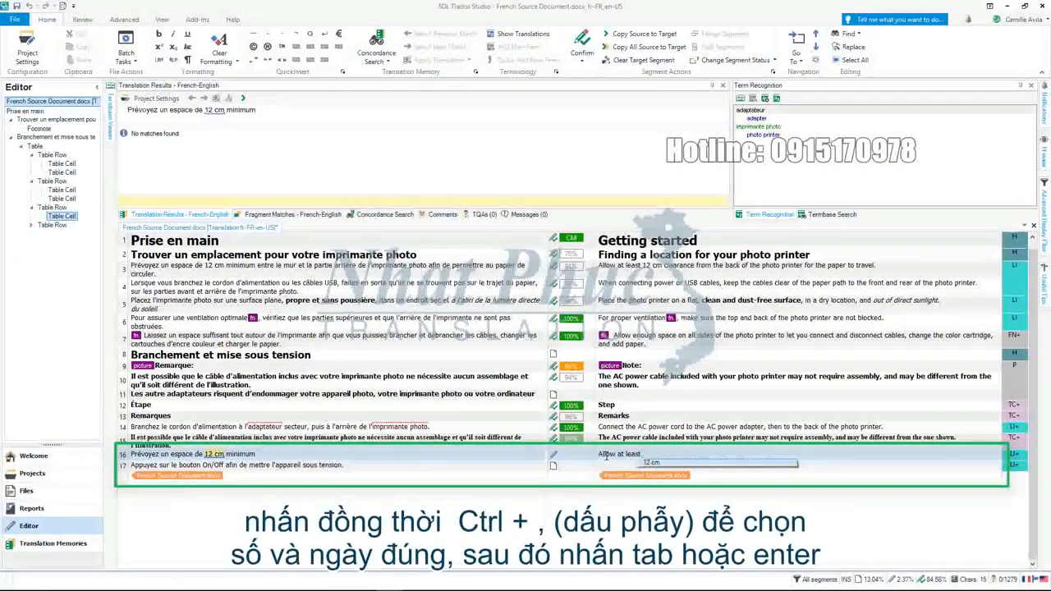
key("Return")
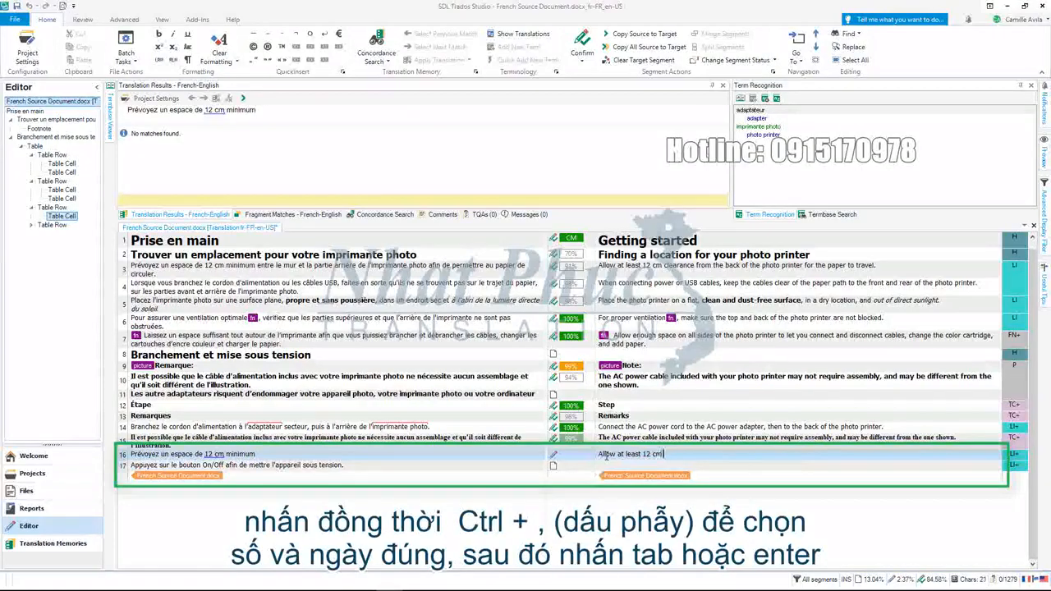
Step: Complete the segment 16 translation with "clearance" after the measurement and confirm the segment
type("clear")
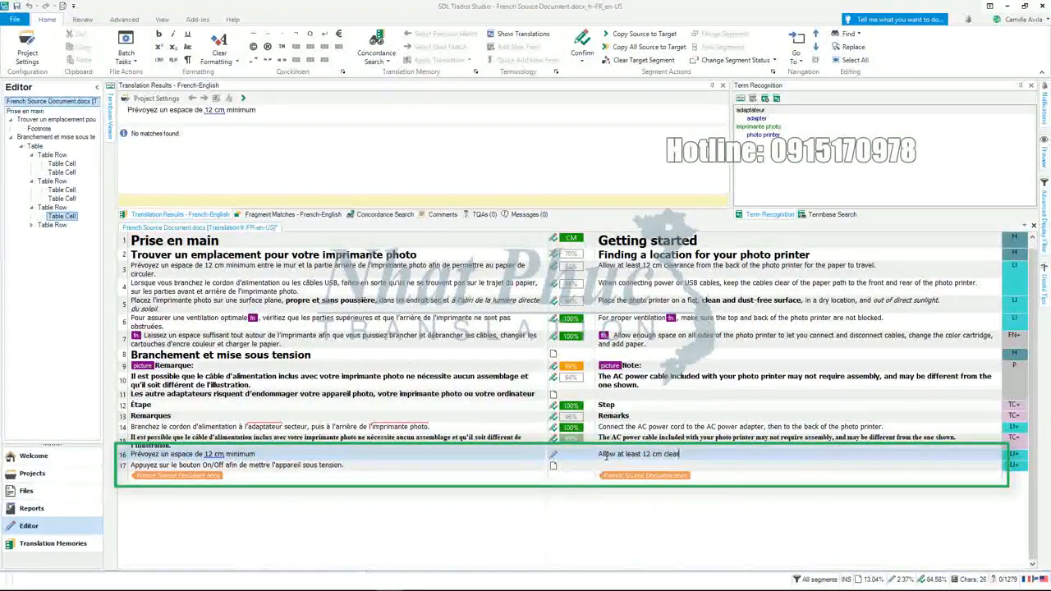
type("ance")
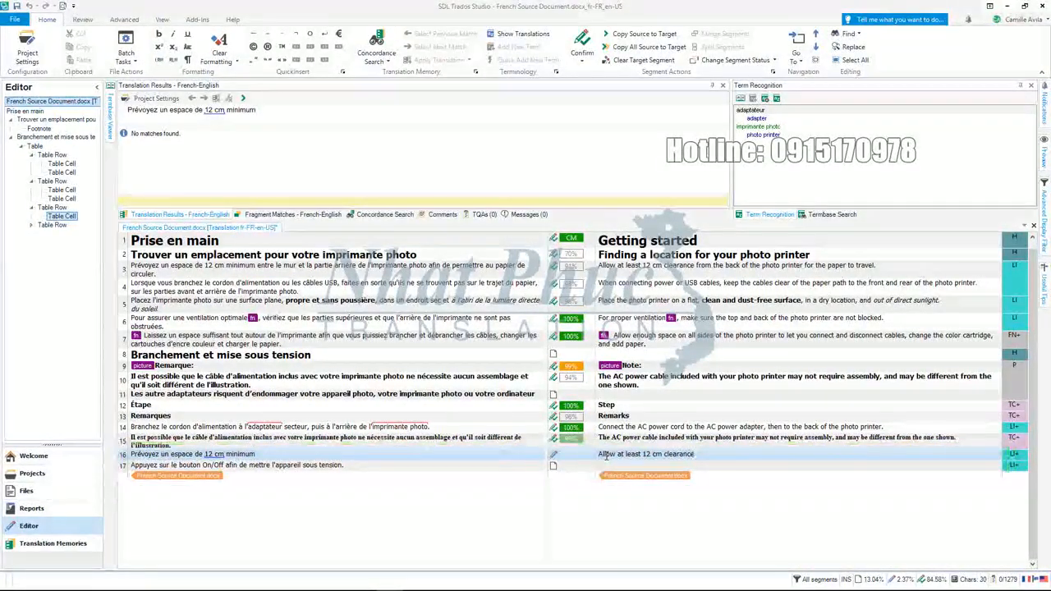
key("ctrl+Return")
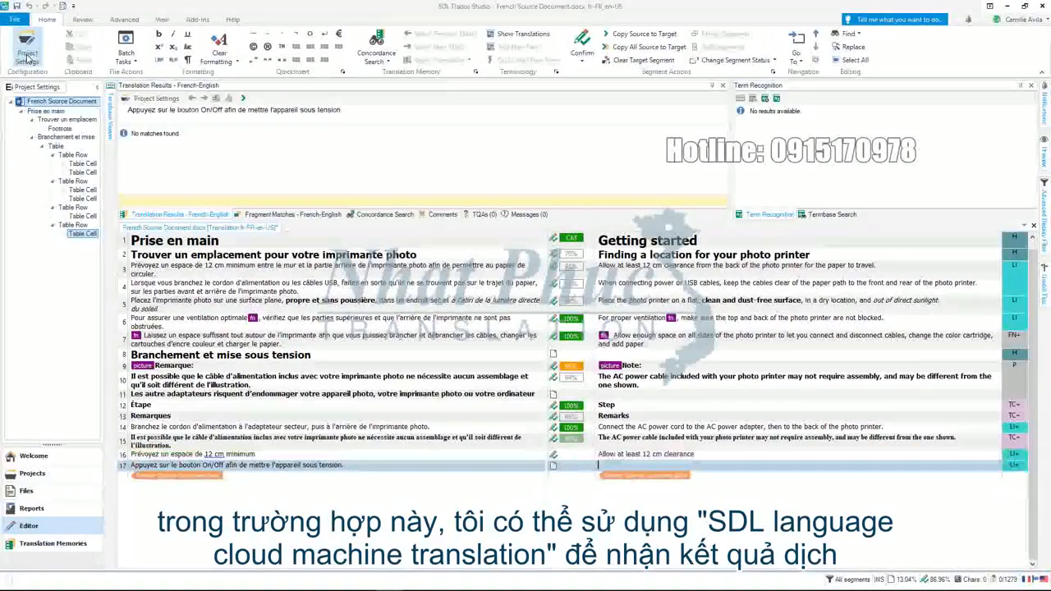
Step: Add SDL Language Cloud Machine Translation as a translation provider for all language pairs in the project settings
left_click(27, 54)
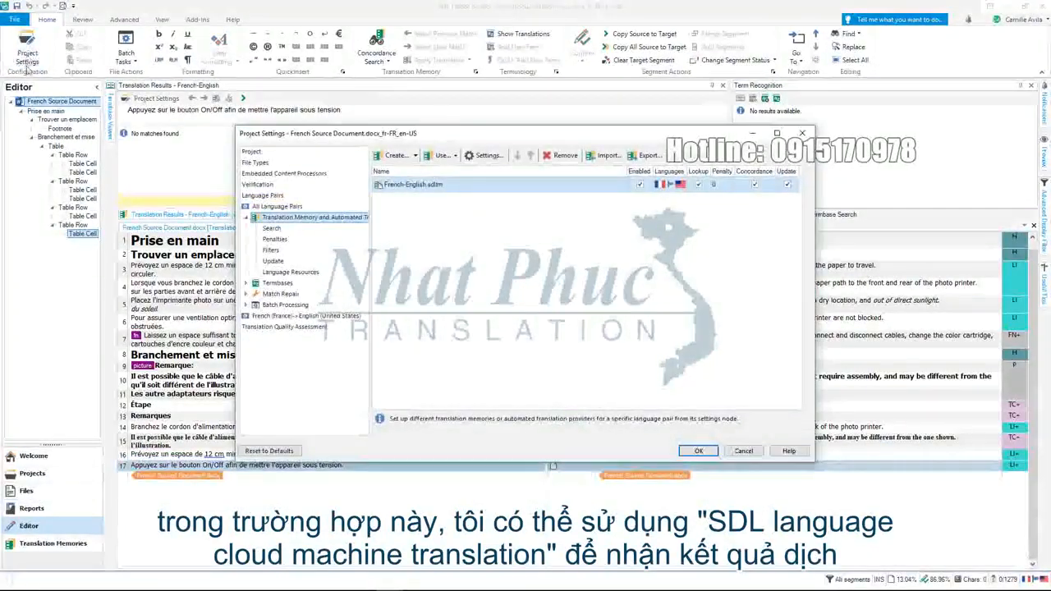
left_click(444, 156)
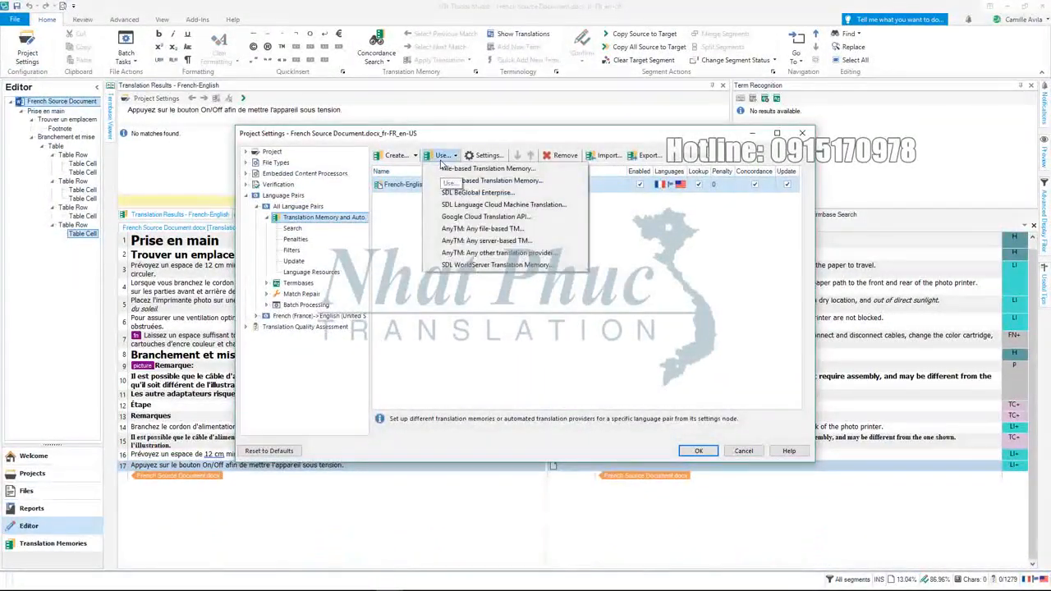
left_click(552, 204)
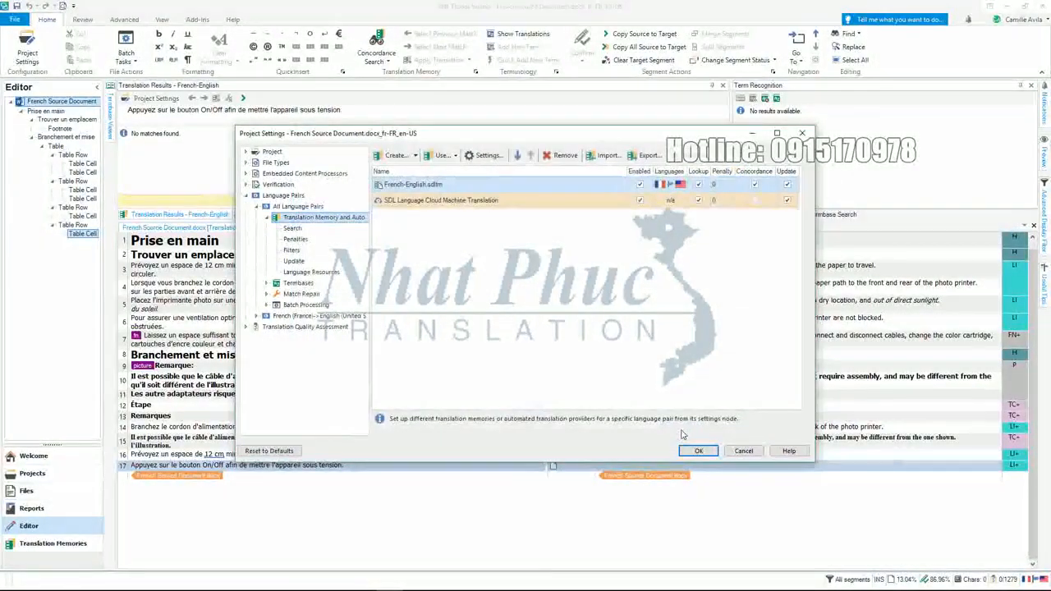
left_click(695, 452)
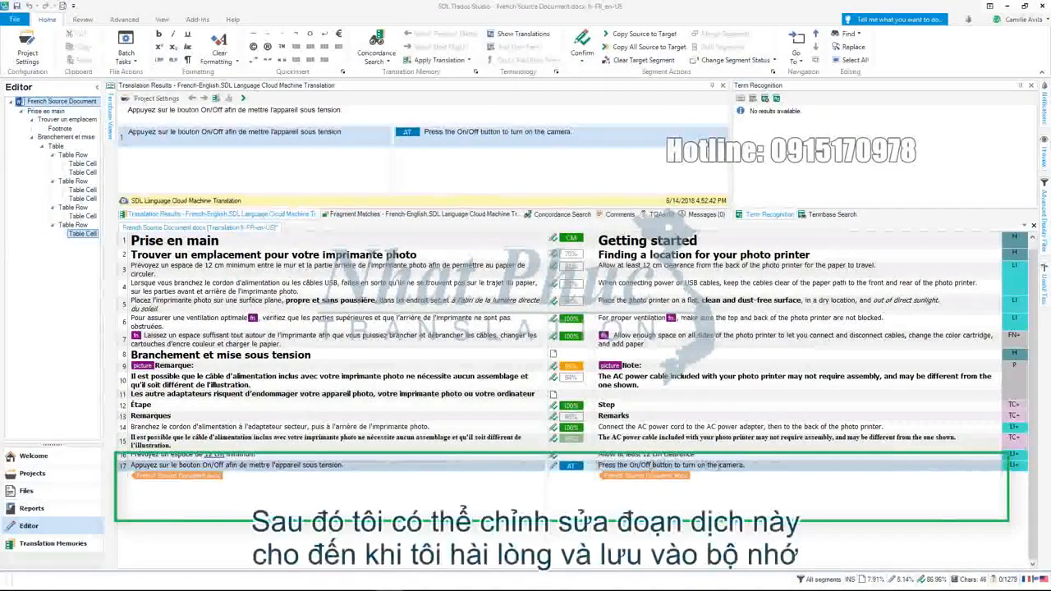
Step: Edit the machine translation of segment 17 to read "Press the On/Off button to turn the power on." and confirm it
left_click(746, 466)
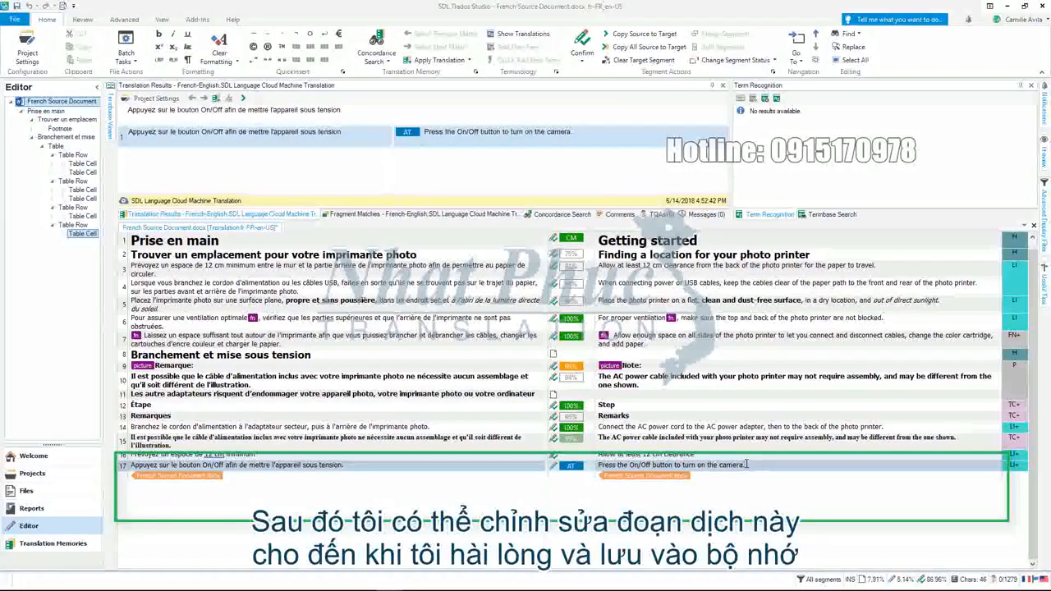
key("BackSpace")
key("BackSpace")
key("BackSpace")
key("BackSpace")
key("BackSpace")
key("BackSpace")
key("BackSpace")
key("BackSpace")
key("BackSpace")
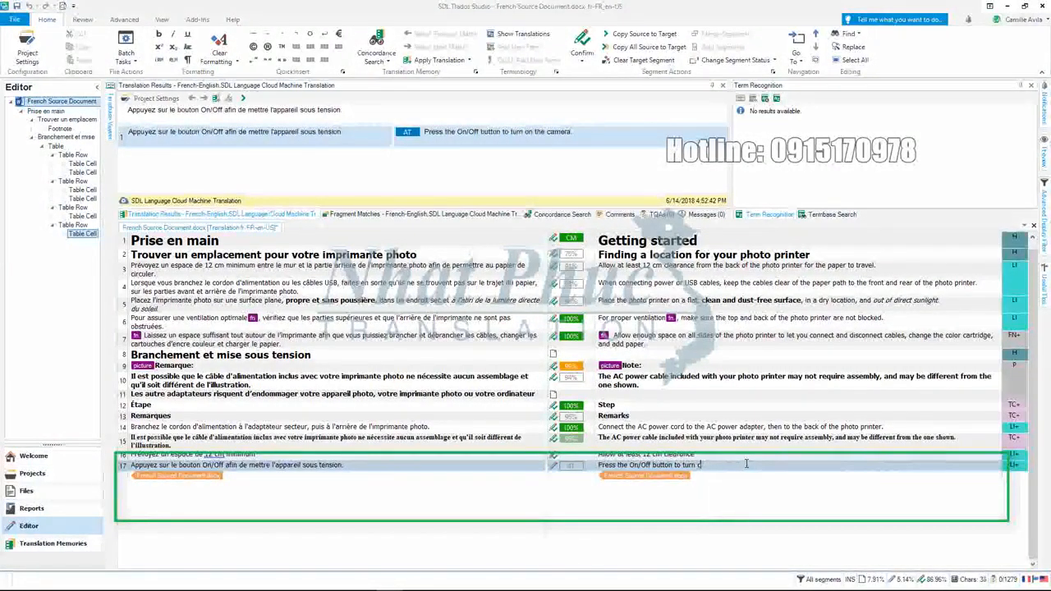
key("BackSpace")
type("the p")
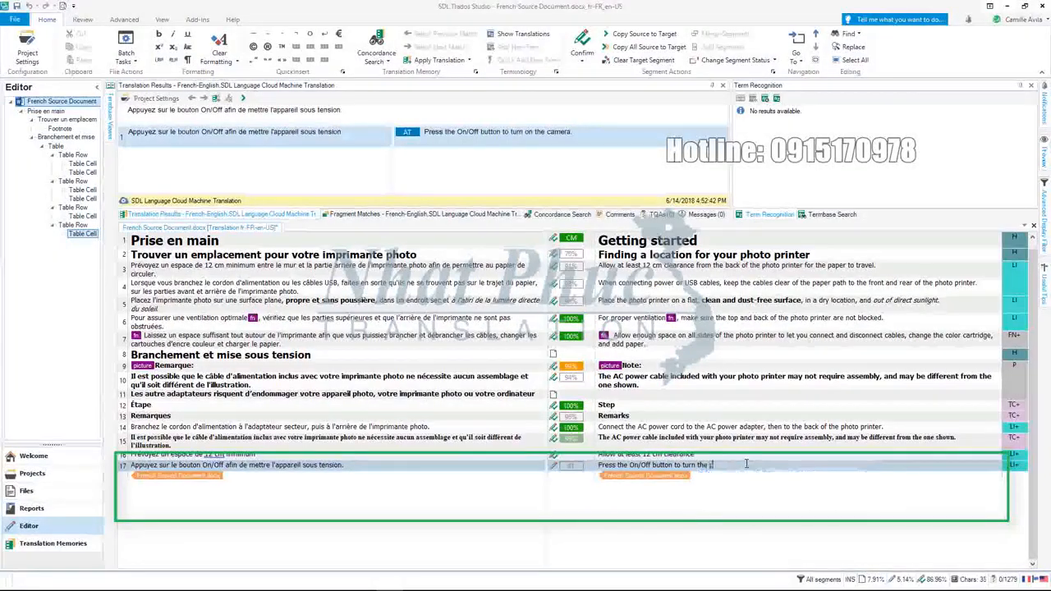
type("ower on")
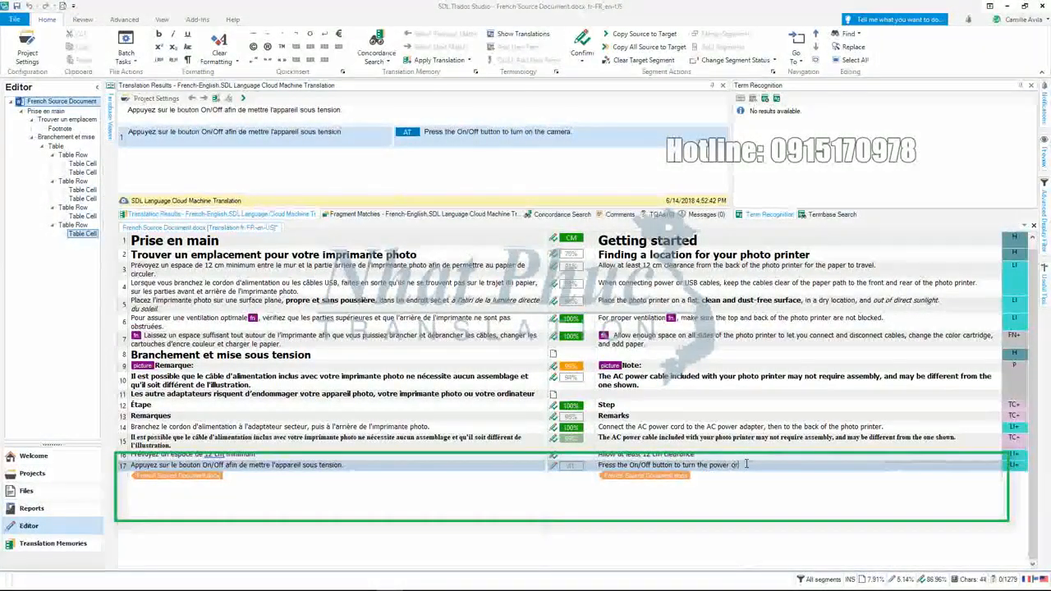
type(".")
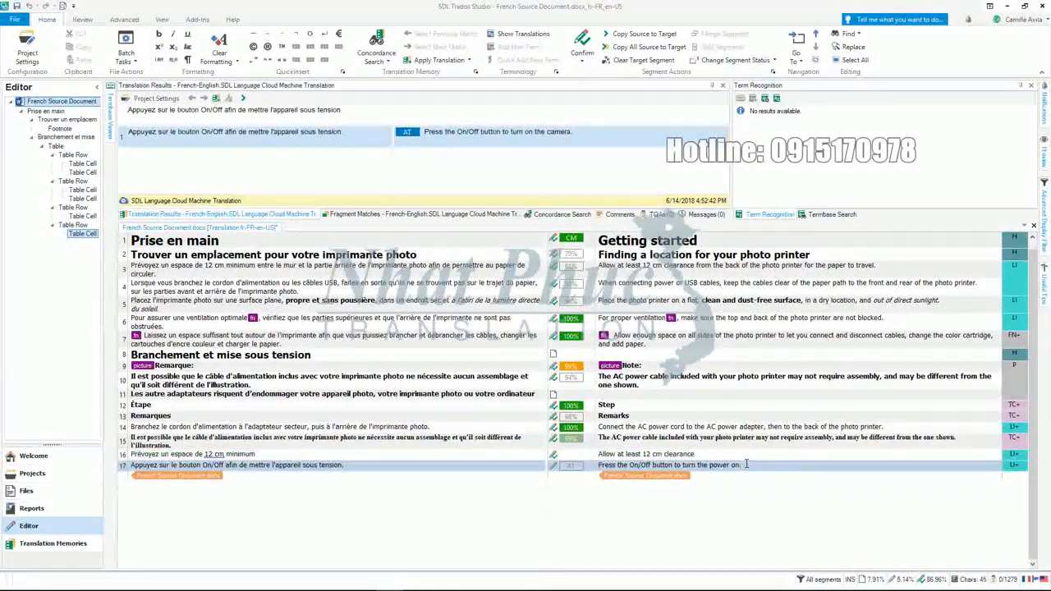
key("ctrl+Return")
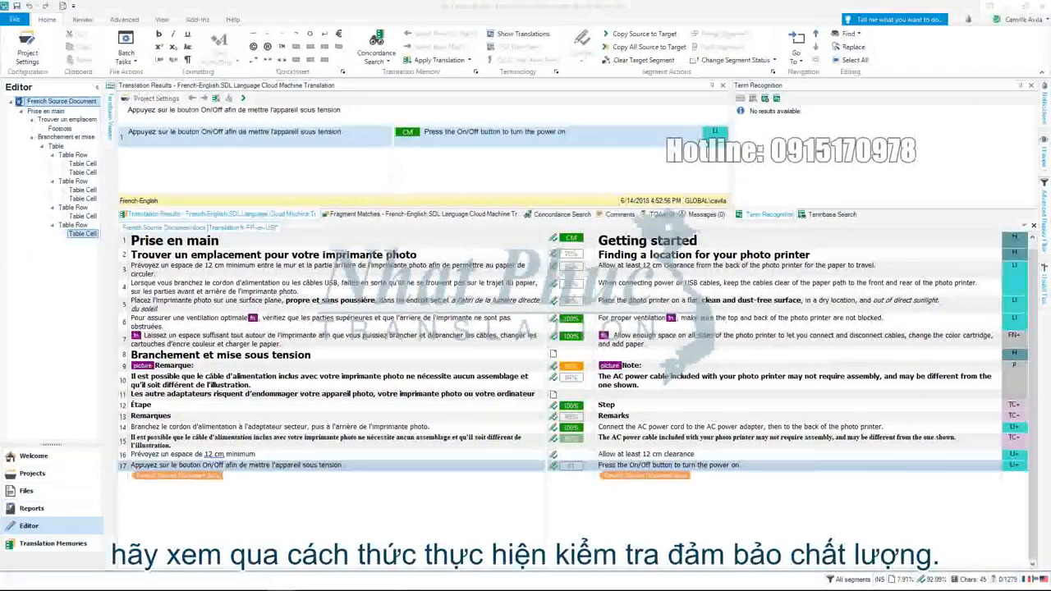
Step: Review the QA Checker 3.0 verification settings in the project settings and accept them
left_click(29, 53)
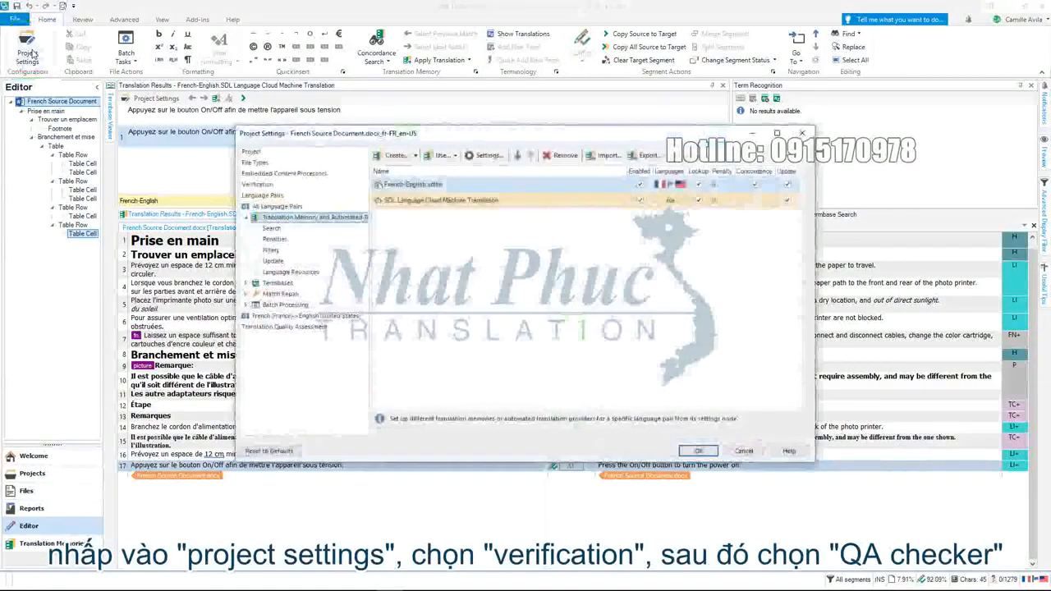
left_click(261, 185)
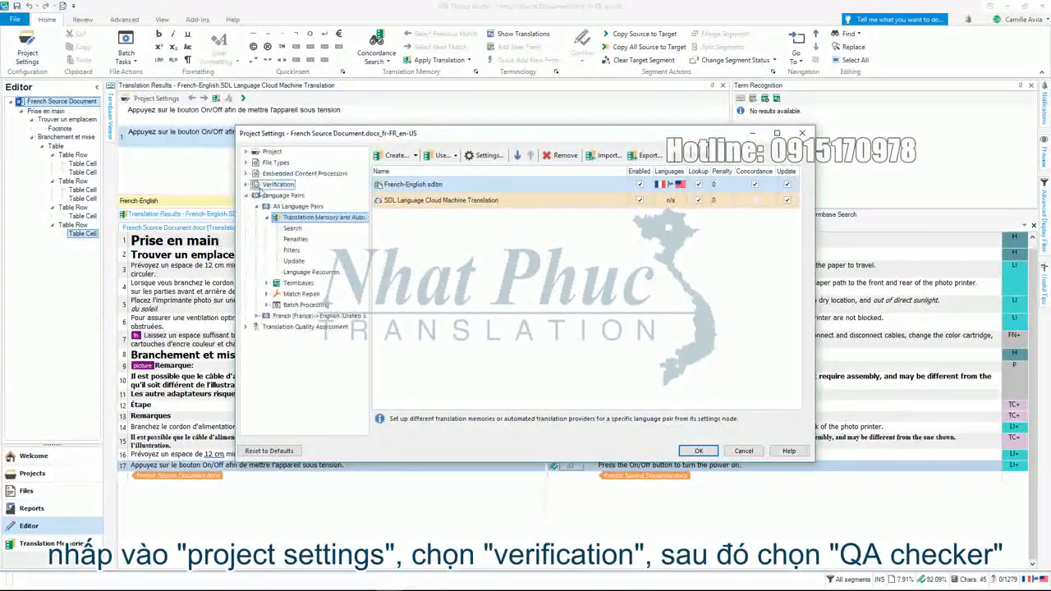
left_click(267, 196)
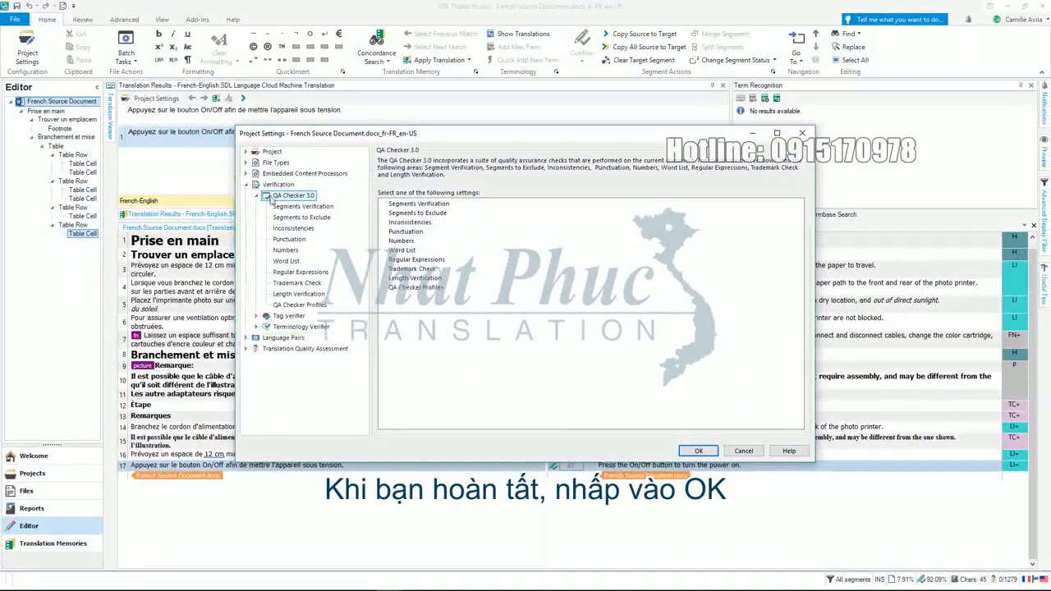
left_click(699, 451)
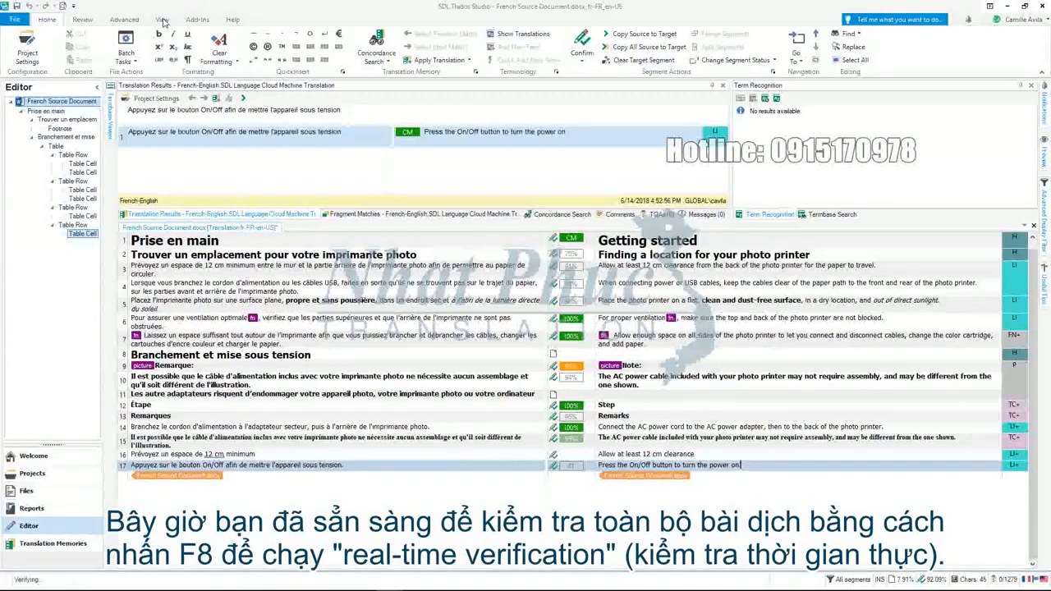
Step: Verify the whole document and resolve the untranslated segment 11 error by confirming its machine translation
key("F8")
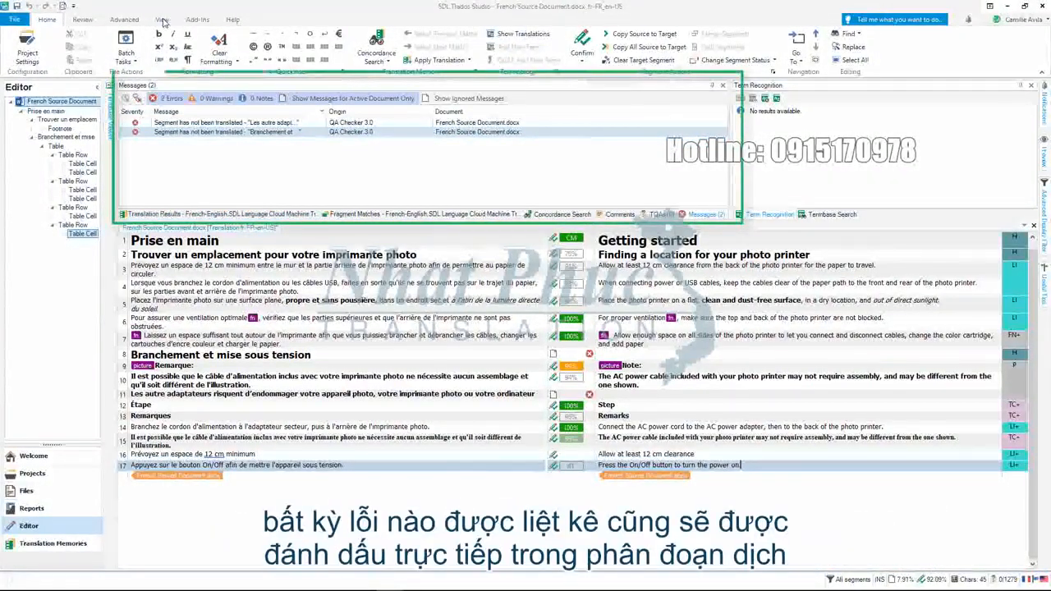
double_click(276, 125)
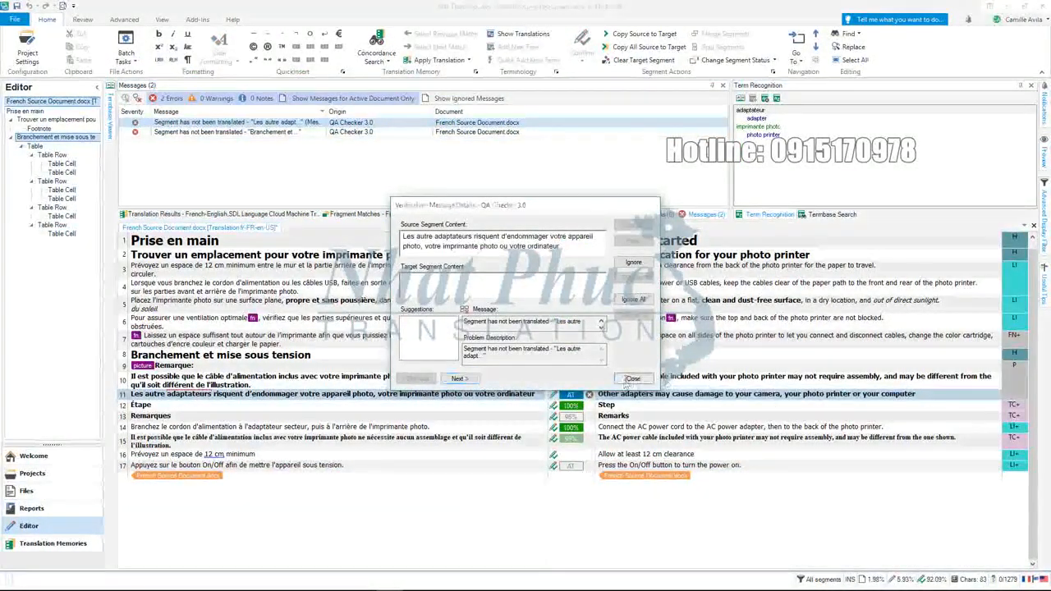
left_click(634, 380)
left_click(957, 396)
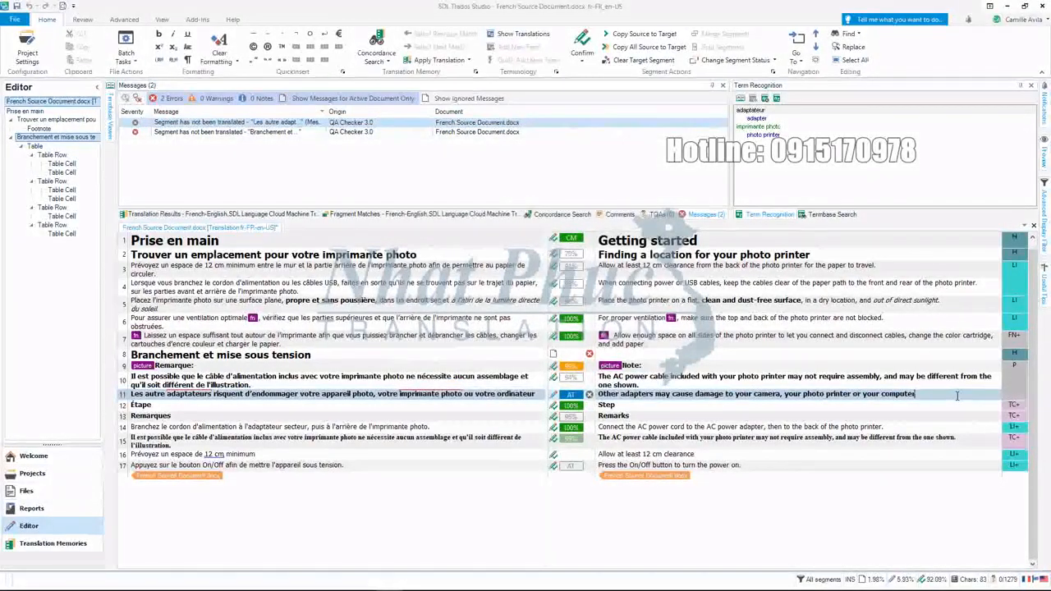
key("ctrl+Return")
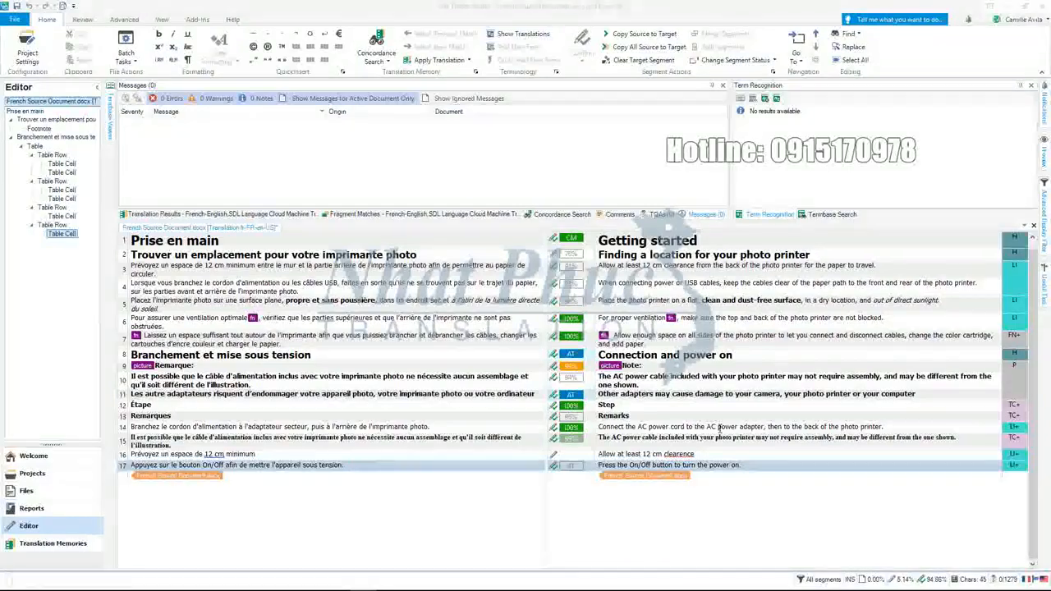
Step: Correct the misspelled word "clearence" in the segment 16 translation to the suggested spelling "clearance"
left_click(698, 448)
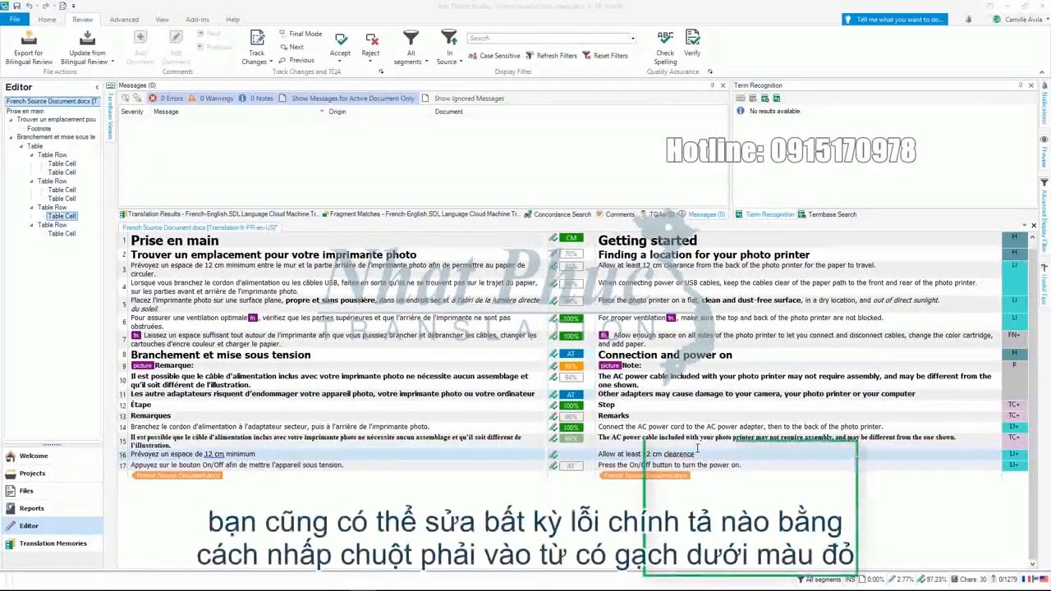
right_click(690, 454)
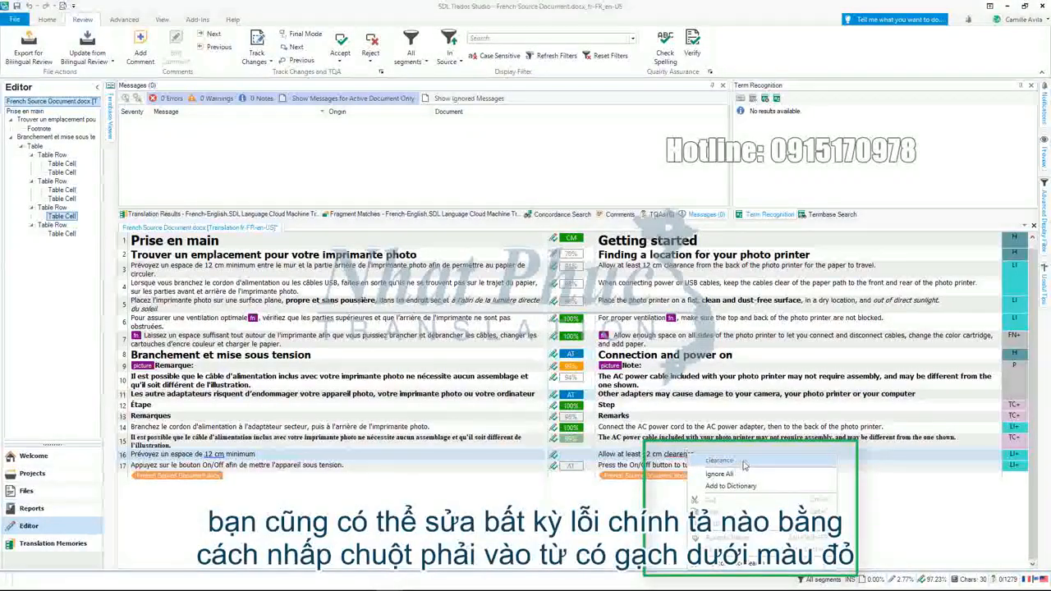
left_click(744, 466)
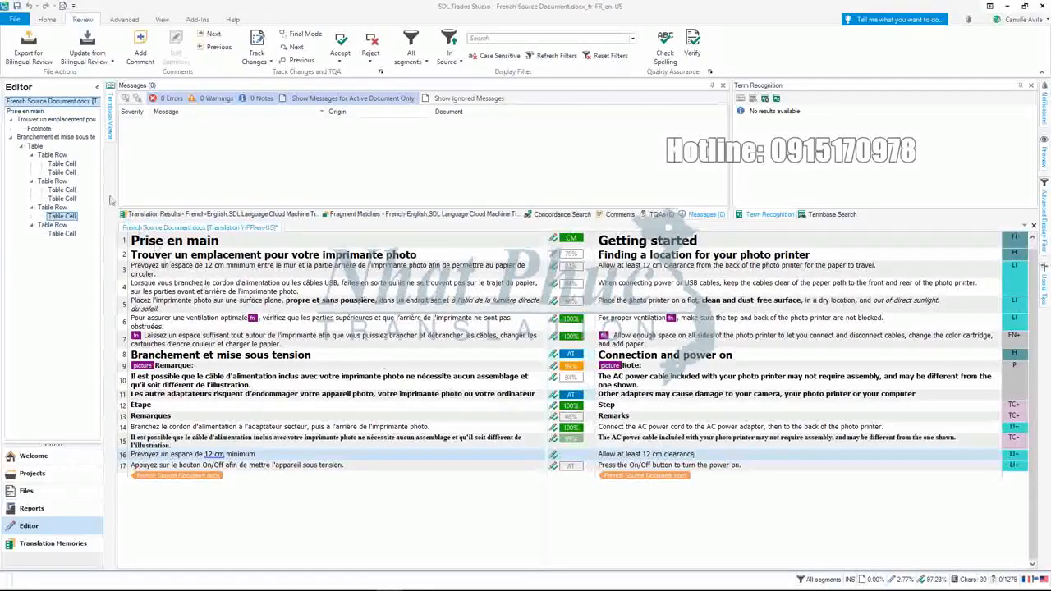
Step: Save the translated target file in the DropFiles folder as English Target Document.docx
left_click(47, 20)
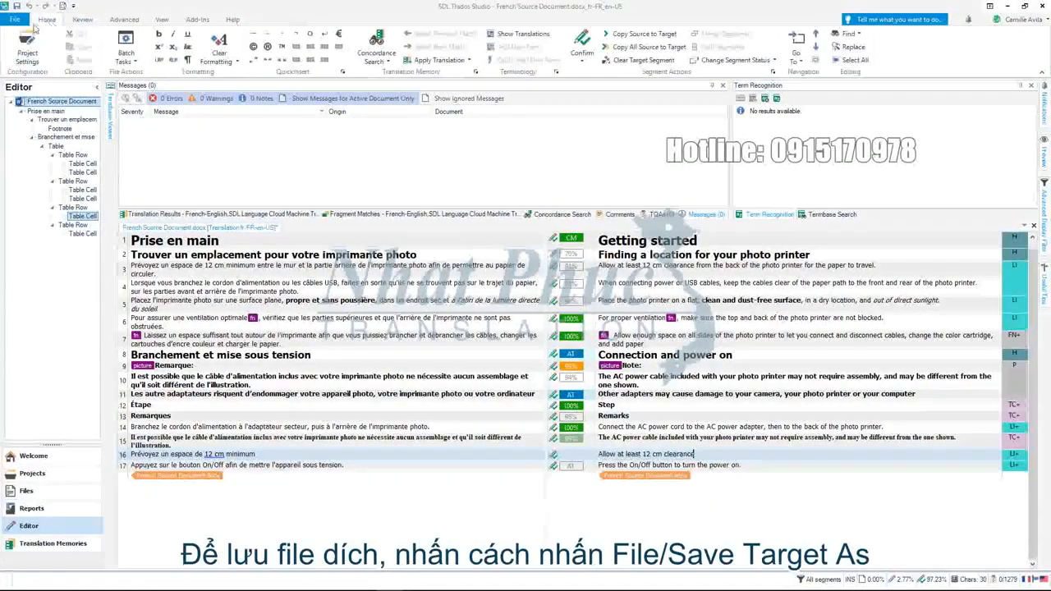
left_click(16, 20)
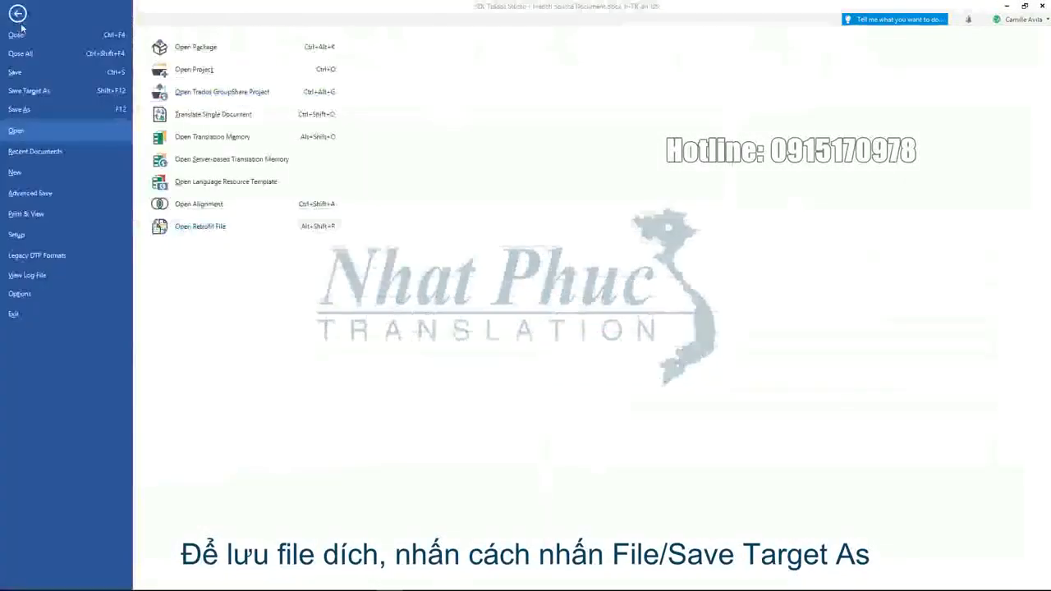
left_click(22, 97)
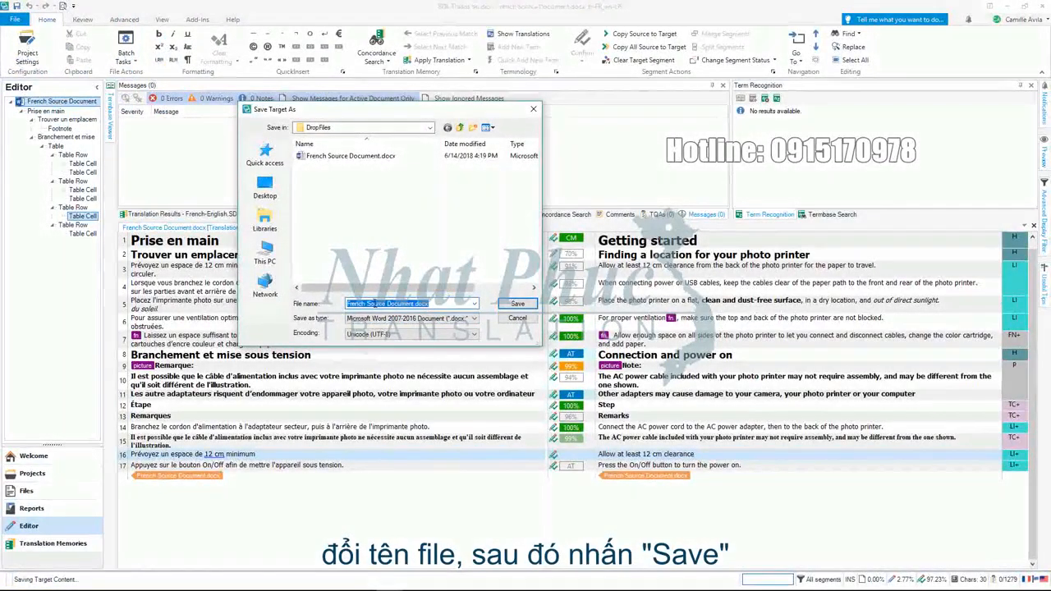
left_click(385, 304)
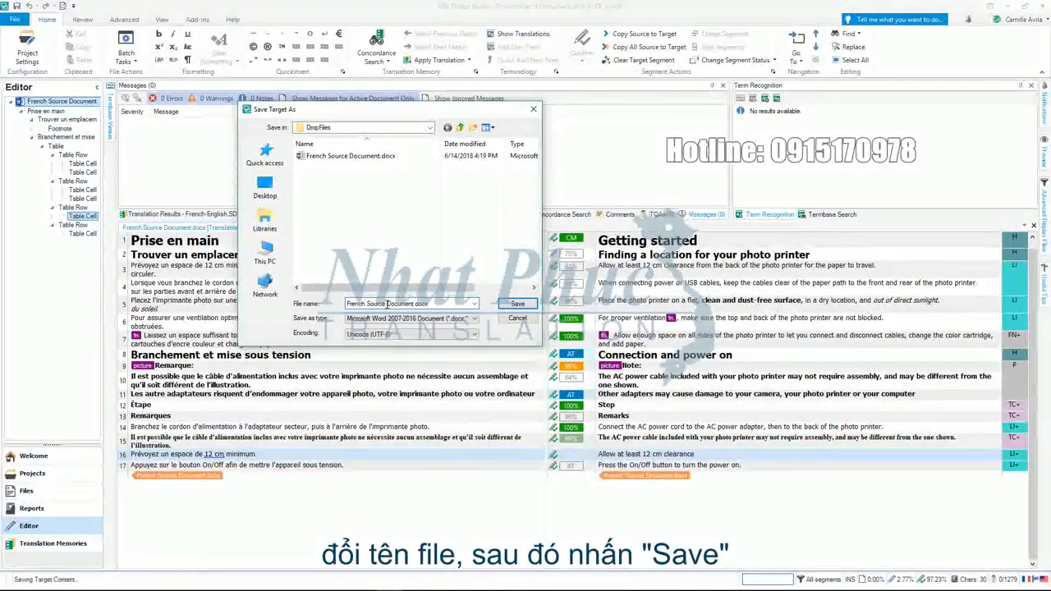
left_click_drag(385, 304, 322, 301)
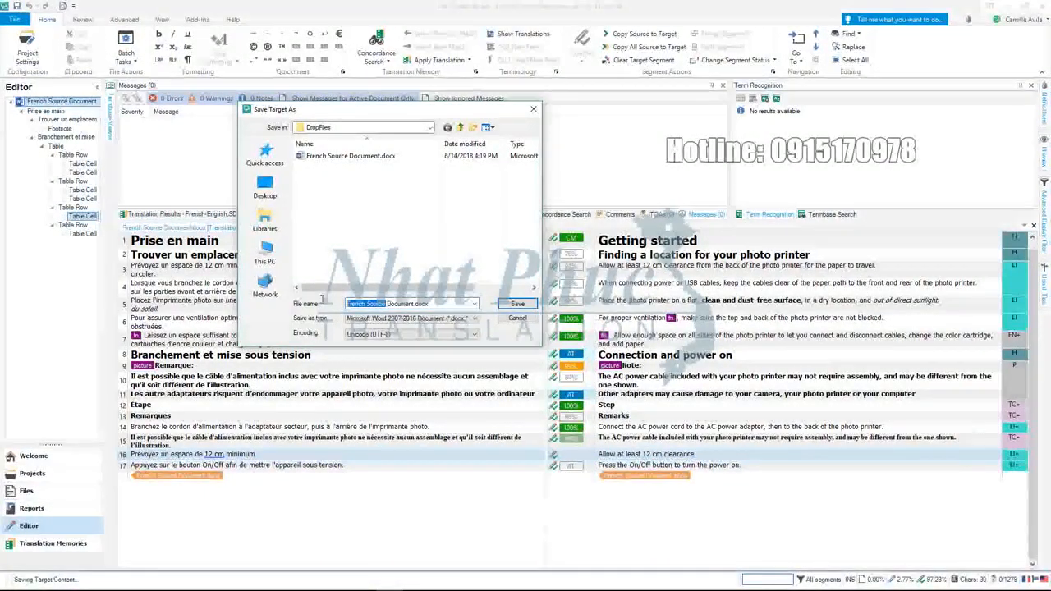
type("Engl")
type("ish Ta")
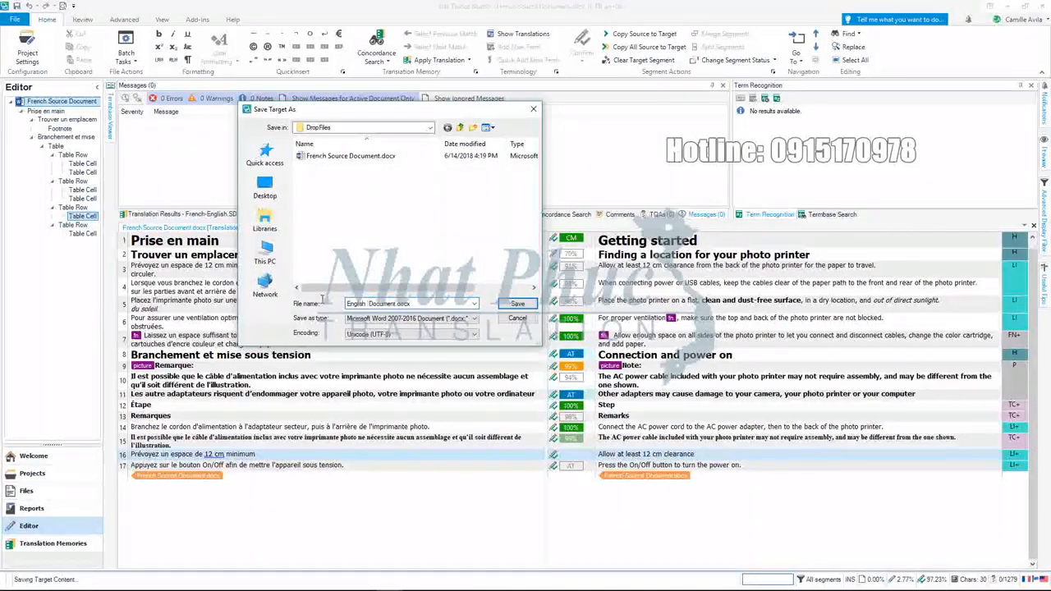
type("rget")
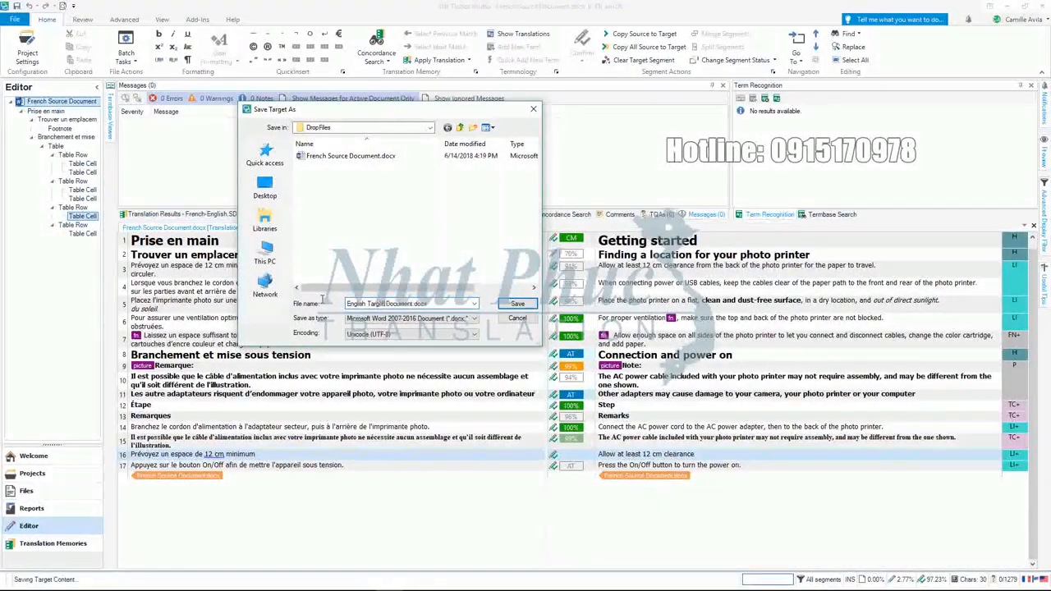
left_click(518, 303)
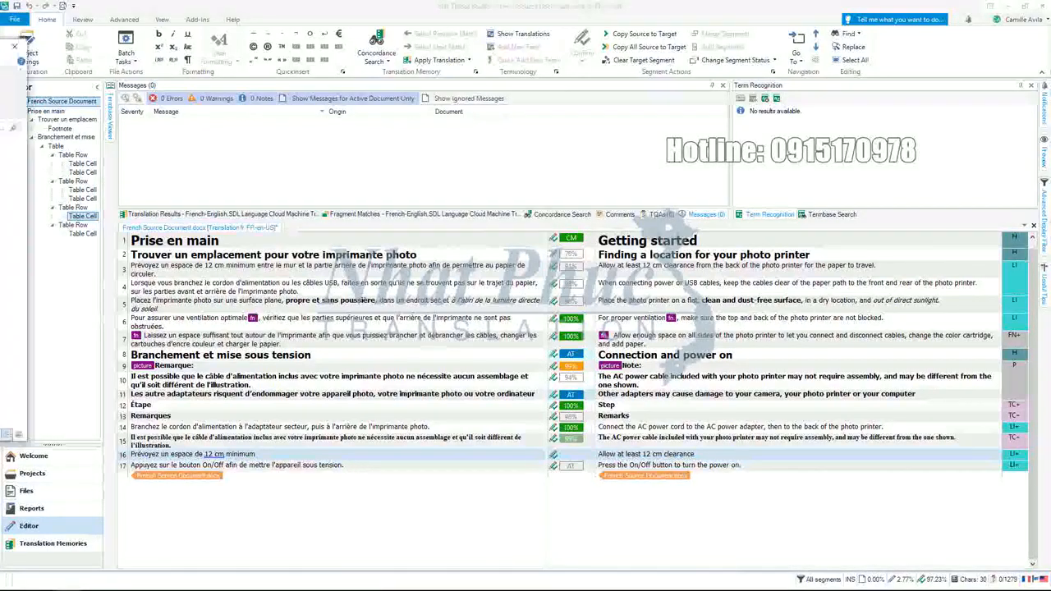
Step: Open English Target Document.docx from the DropFiles folder in Word, check its translated text and formatting, and close it
left_click_drag(0, 48, 343, 117)
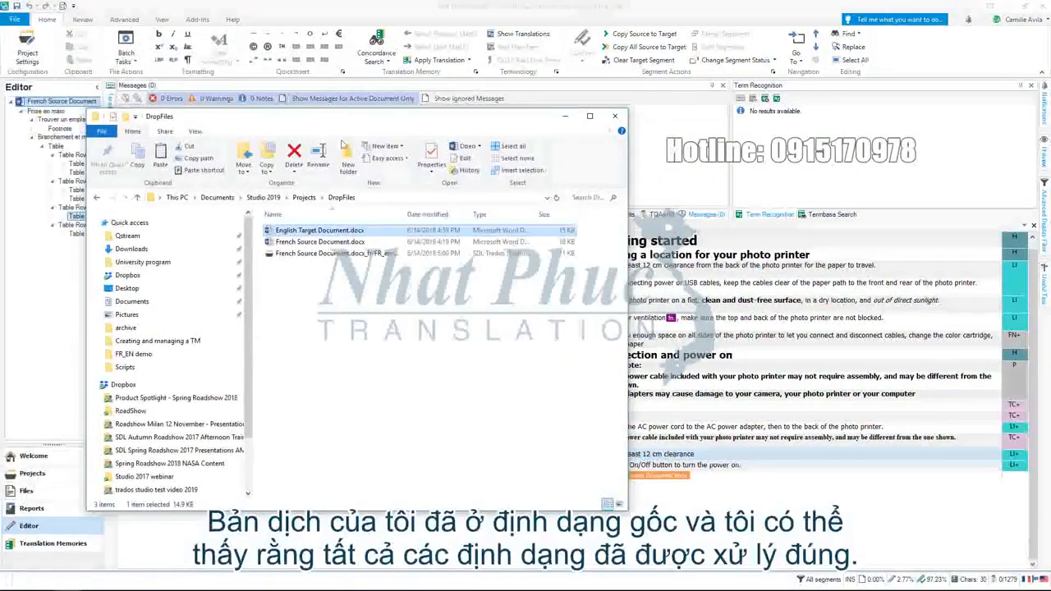
double_click(321, 230)
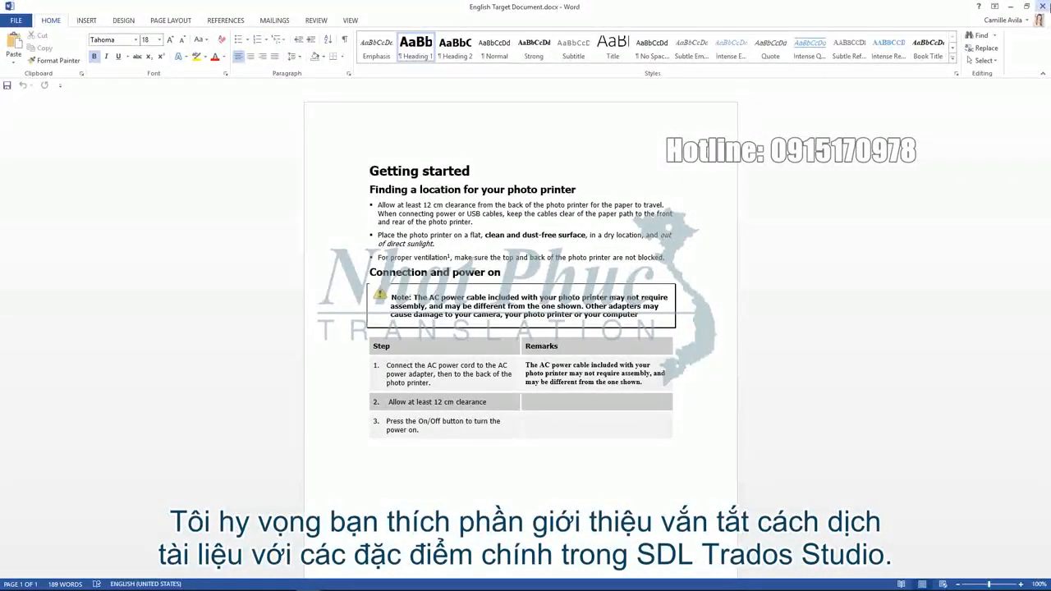
left_click(1043, 5)
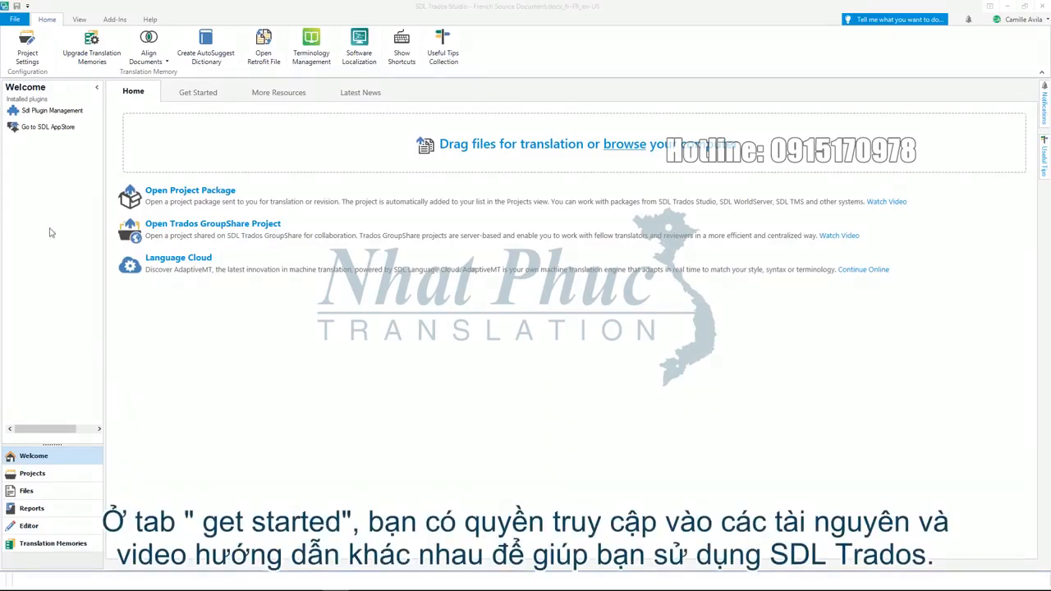
Step: Look through the Welcome view's getting-started guides and videos, additional resources and latest SDL news
left_click(191, 98)
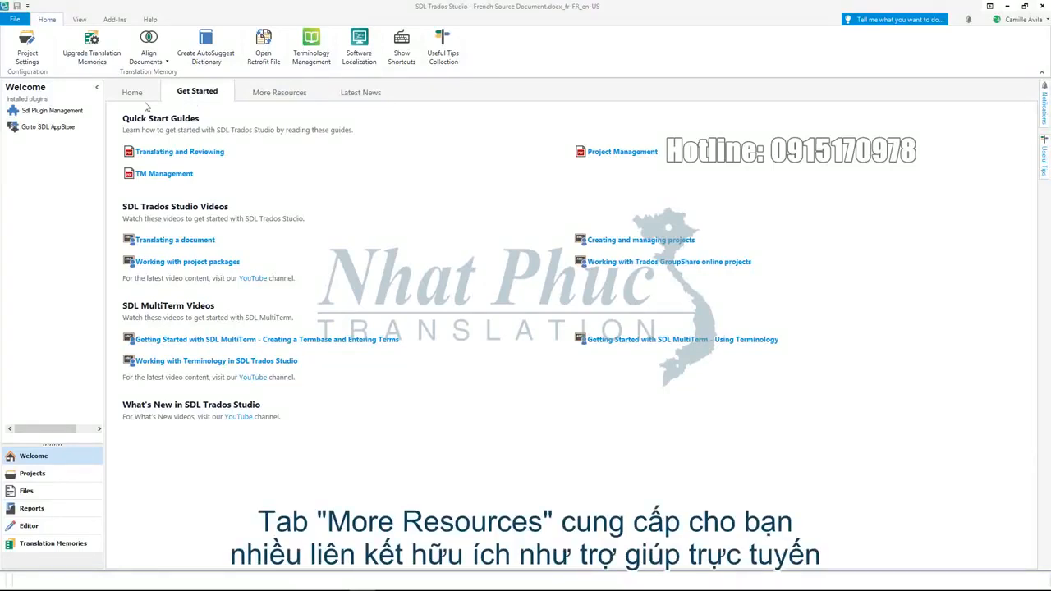
left_click(252, 92)
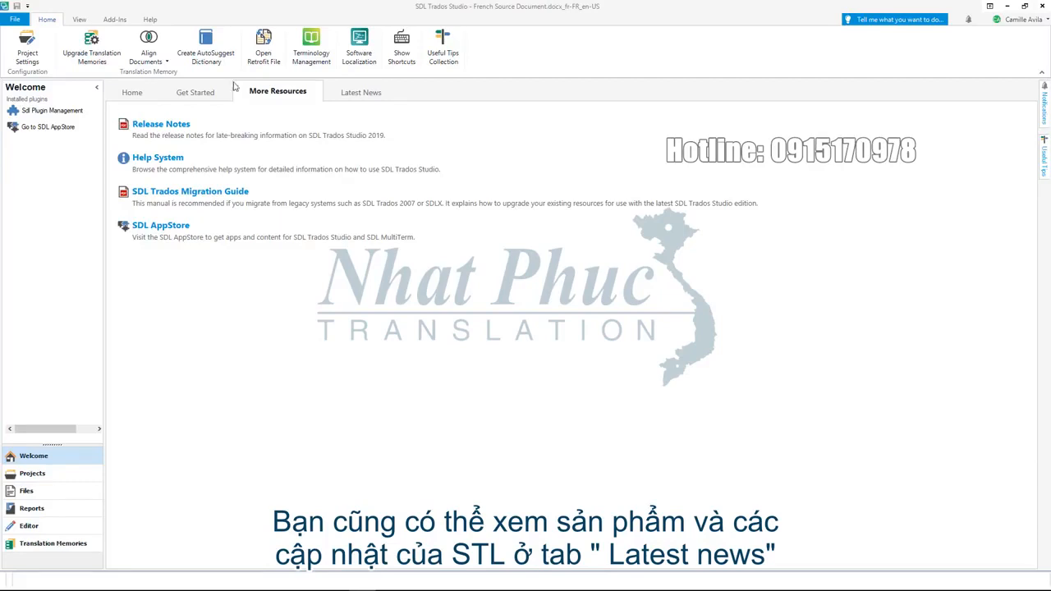
left_click(343, 95)
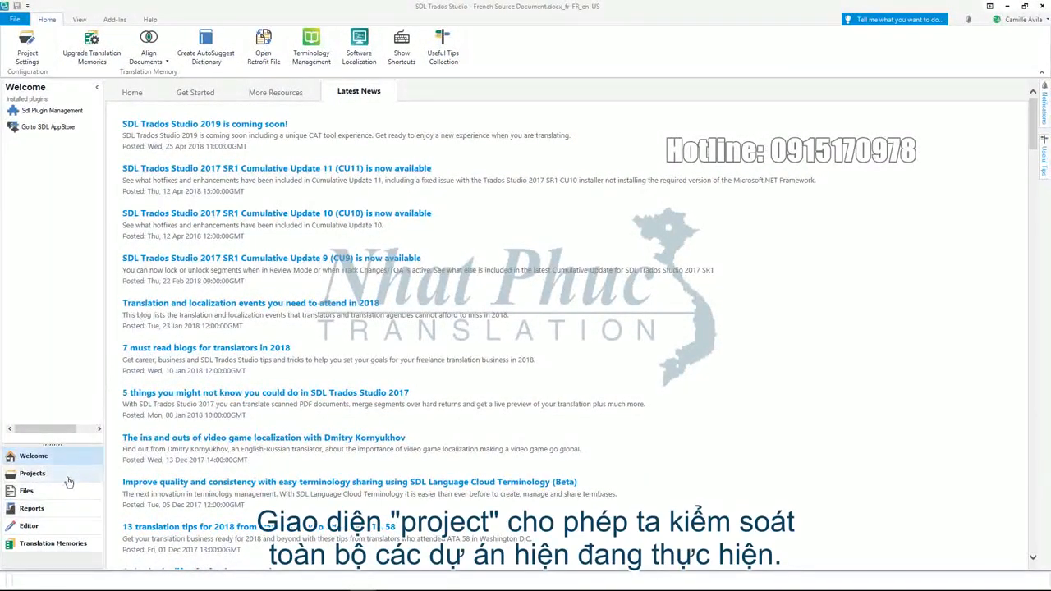
Step: Review the list of projects with their details, and the progress and status of the French Source Document file
left_click(33, 474)
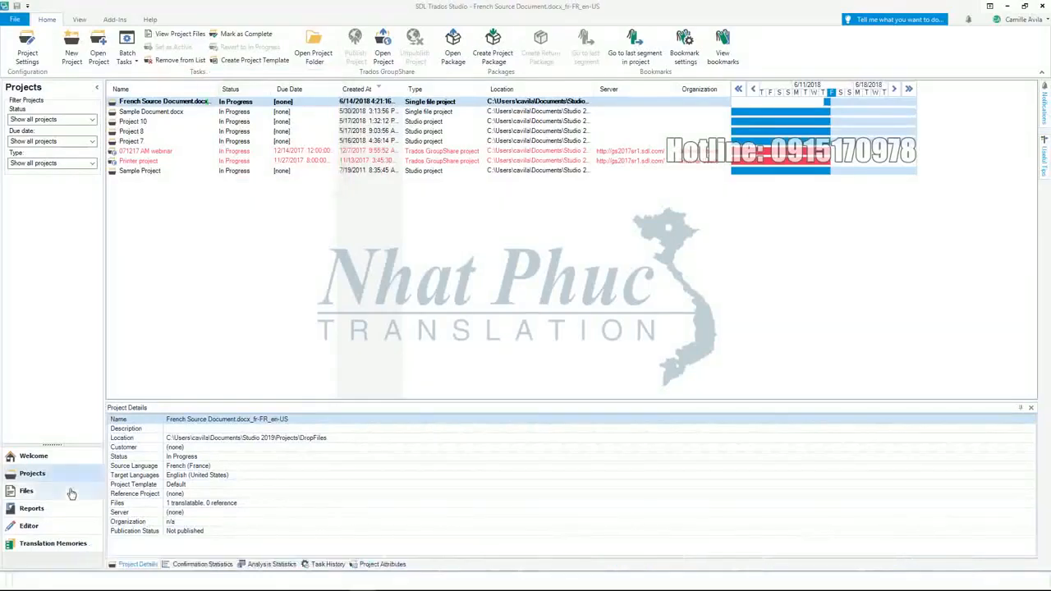
left_click(71, 492)
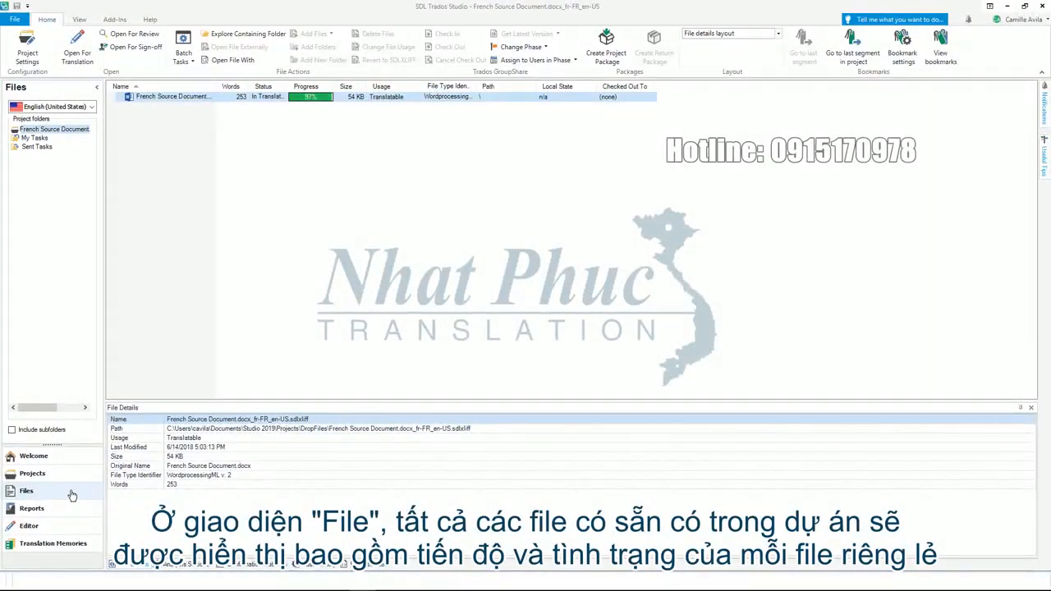
Step: Examine the project's Analyze Files report, including its match totals and file details
left_click(72, 508)
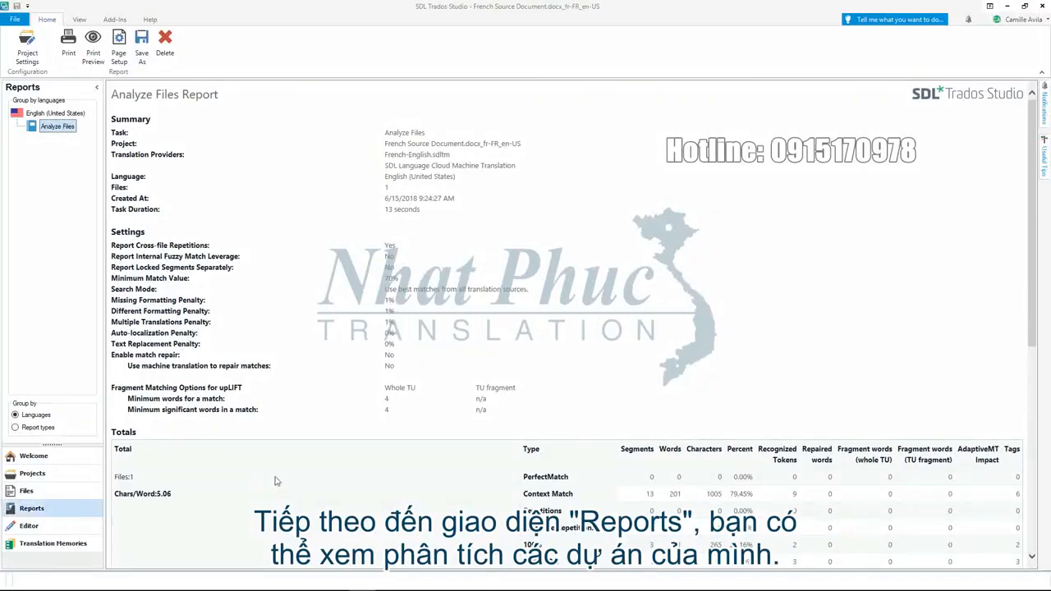
scroll(276, 481, "down", 8)
scroll(276, 481, "up", 2)
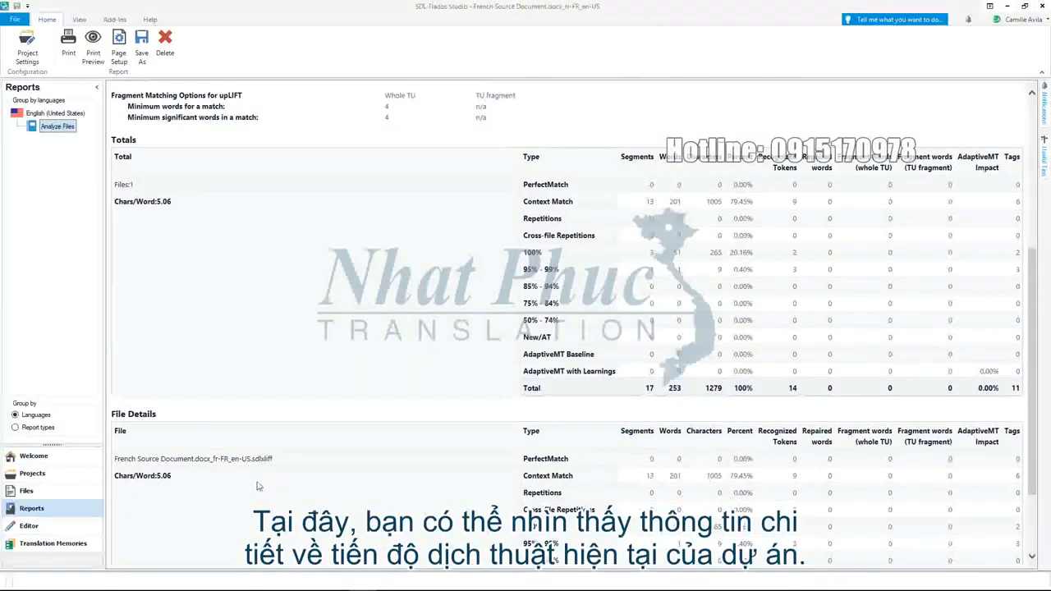
Step: View the translated document in the Editor and open the EN FR_fr-FR_en-GB translation memory to see its translation units
left_click(69, 526)
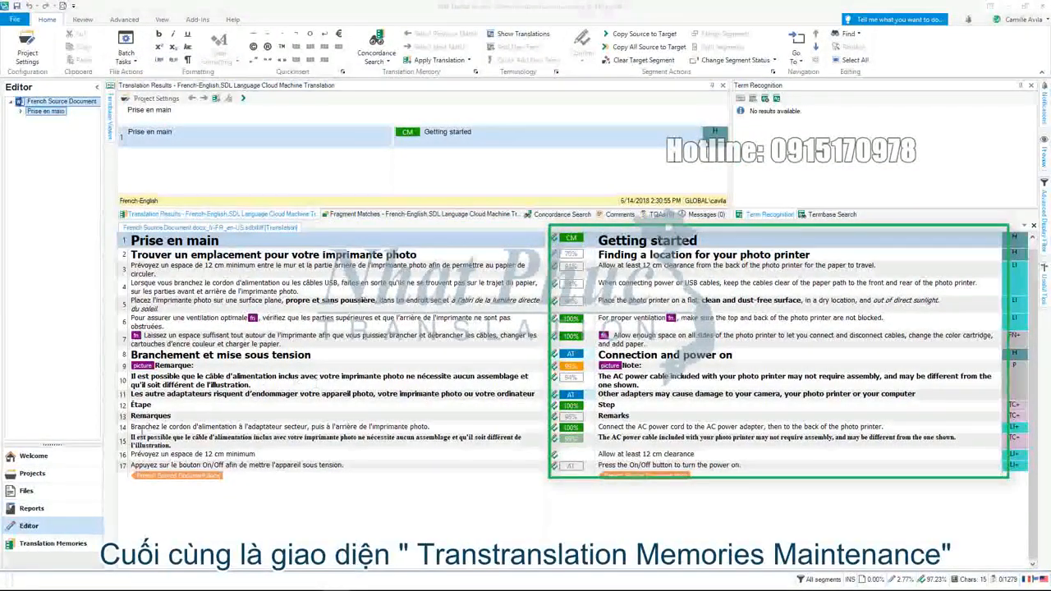
left_click(52, 544)
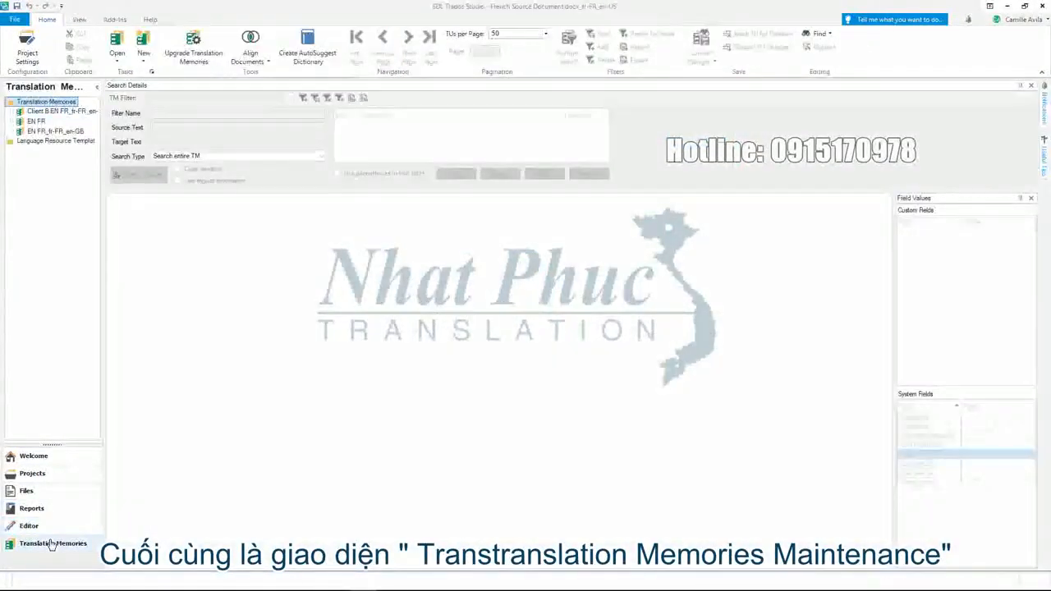
left_click(45, 131)
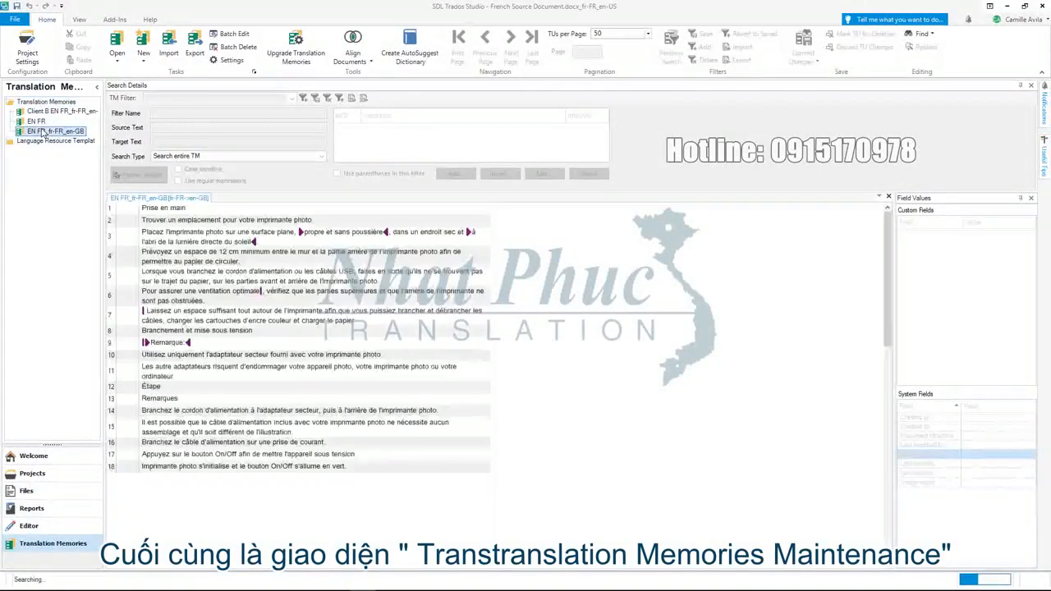